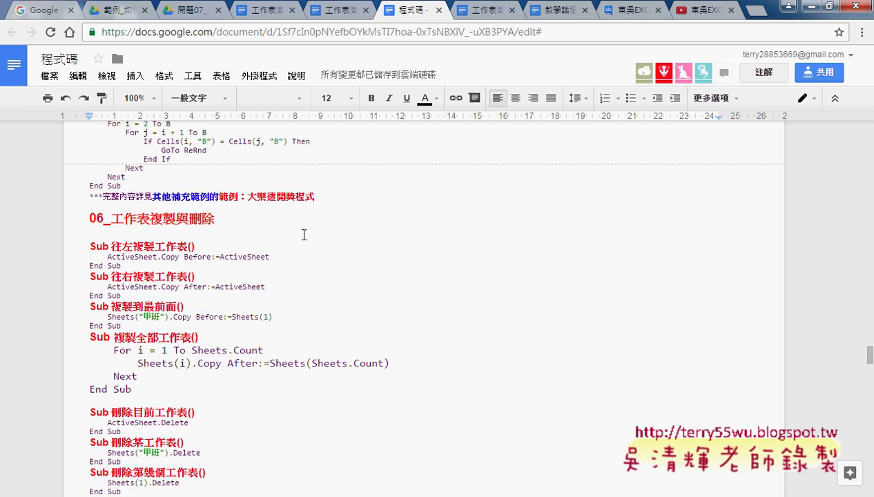
# Step: Highlight Tab.Color and QBColor in the tab-colour macro notes
pyautogui.scroll(2, 302, 235)
pyautogui.scroll(1, 414, 249)
pyautogui.scroll(2, 509, 266)
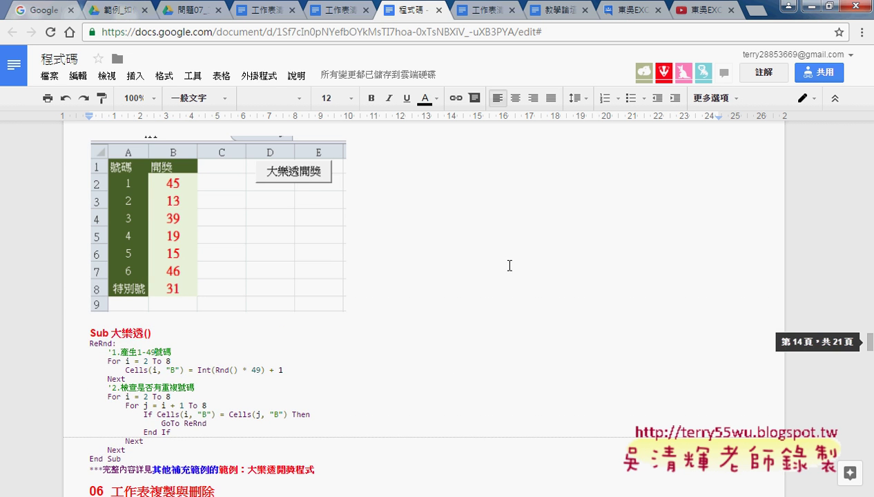
pyautogui.scroll(2, 509, 266)
pyautogui.scroll(2, 509, 266)
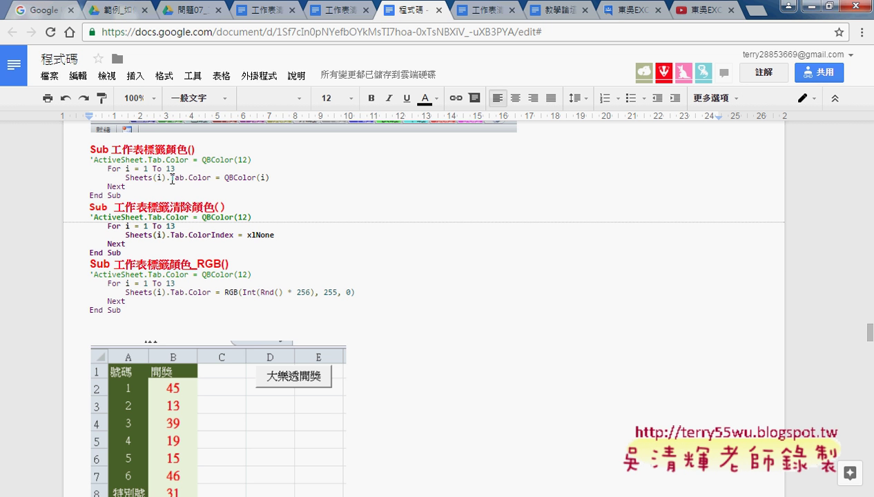
pyautogui.moveTo(170, 178); pyautogui.dragTo(211, 178)
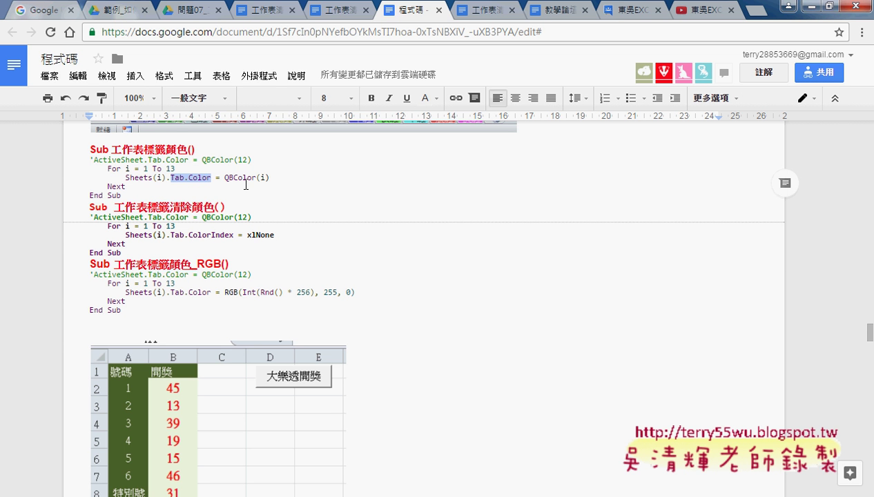
pyautogui.scroll(1, 244, 182)
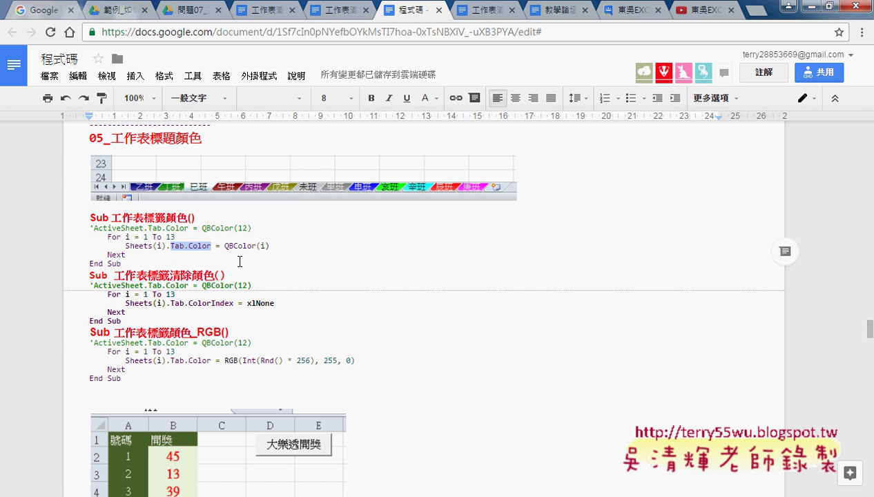
pyautogui.moveTo(225, 247); pyautogui.dragTo(257, 247)
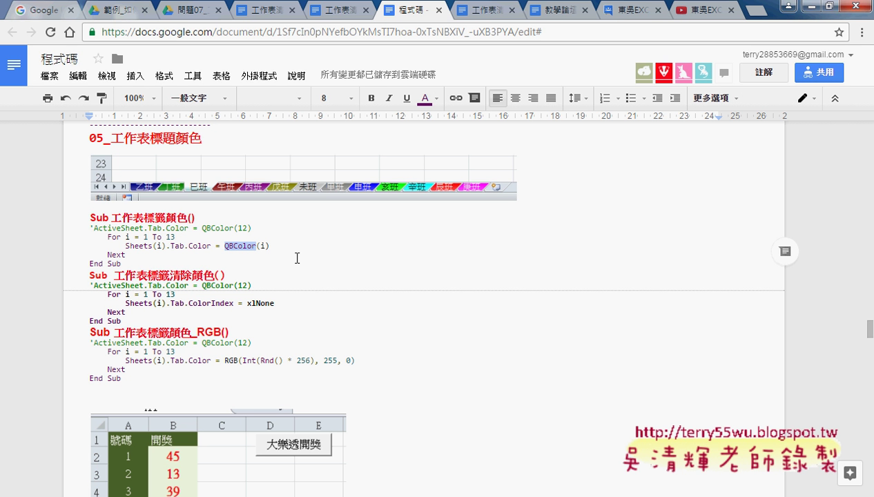
# Step: Scroll through the code notes and highlight a term in the next macro
pyautogui.scroll(-1, 297, 258)
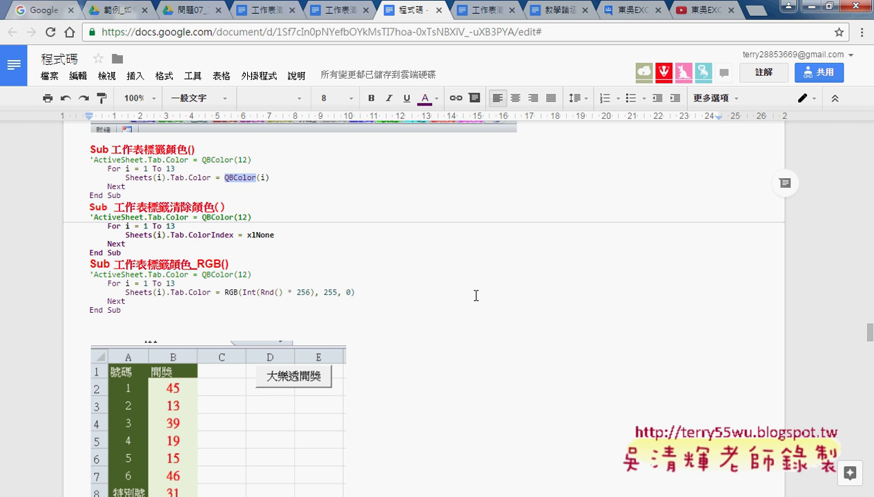
pyautogui.scroll(-3, 603, 302)
pyautogui.scroll(-2, 603, 301)
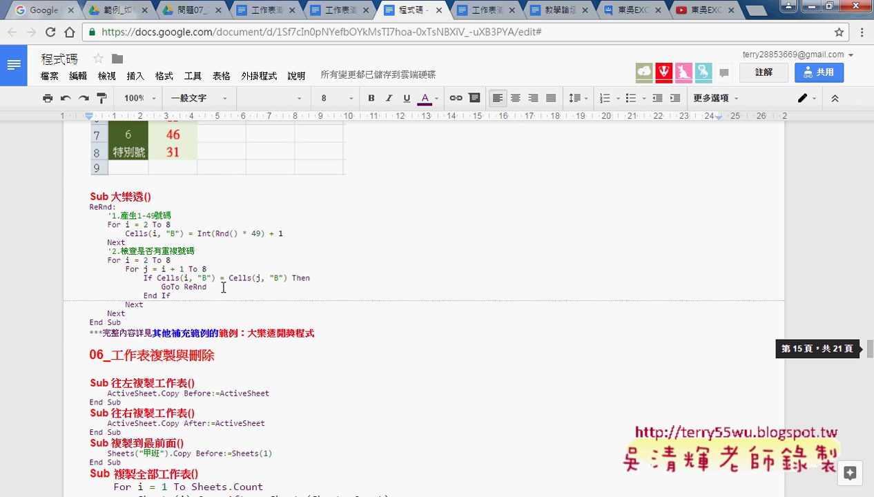
pyautogui.scroll(1, 199, 279)
pyautogui.scroll(1, 199, 279)
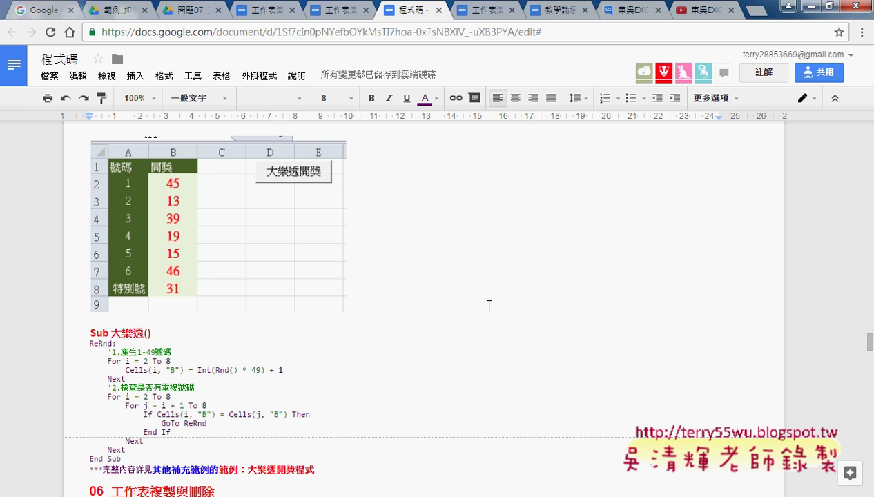
pyautogui.scroll(-1, 489, 306)
pyautogui.moveTo(214, 302); pyautogui.dragTo(238, 302)
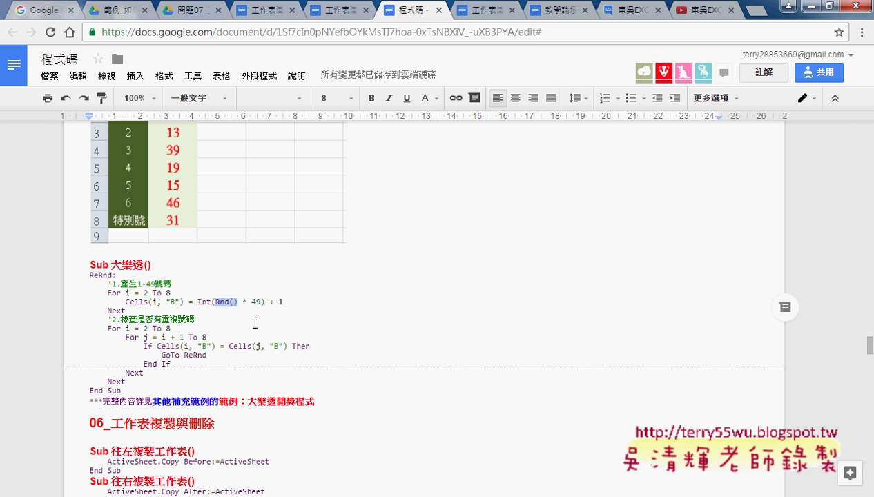
pyautogui.scroll(2, 236, 303)
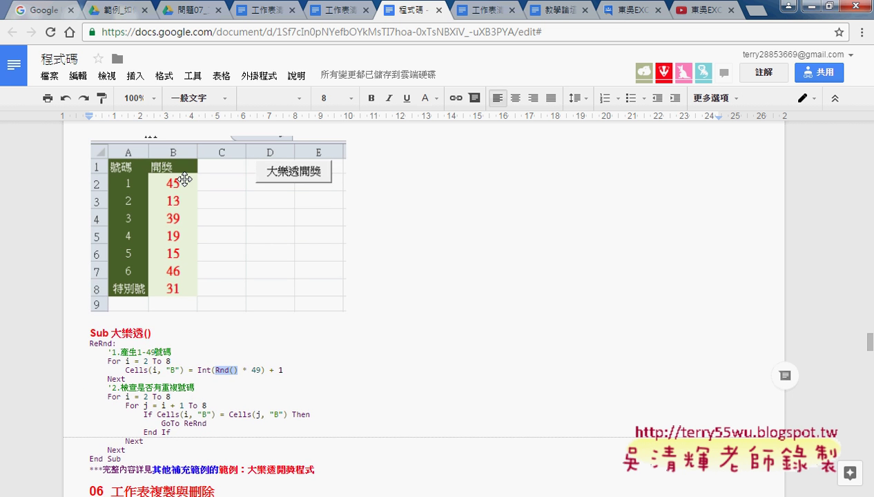
# Step: In the 06_工作表複製與刪除 section, mark ActiveSheet.Copy and the sheet name 甲班
pyautogui.scroll(-1, 452, 302)
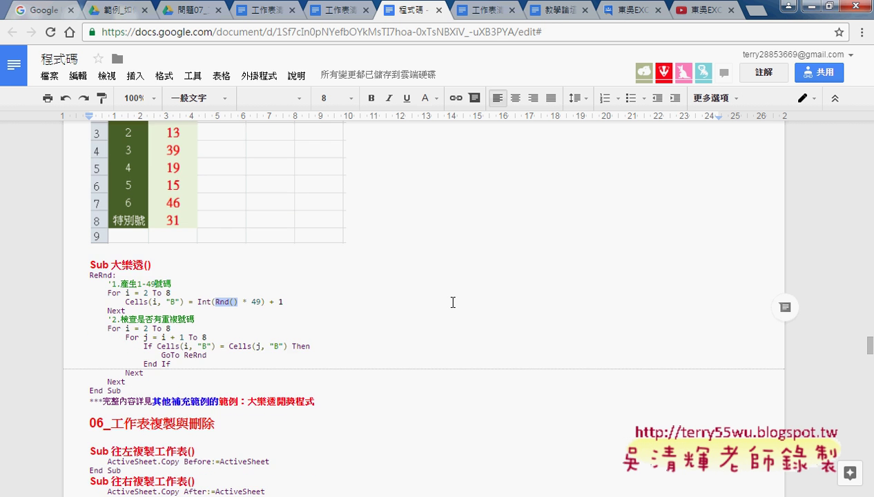
pyautogui.scroll(-2, 453, 303)
pyautogui.scroll(-1, 452, 303)
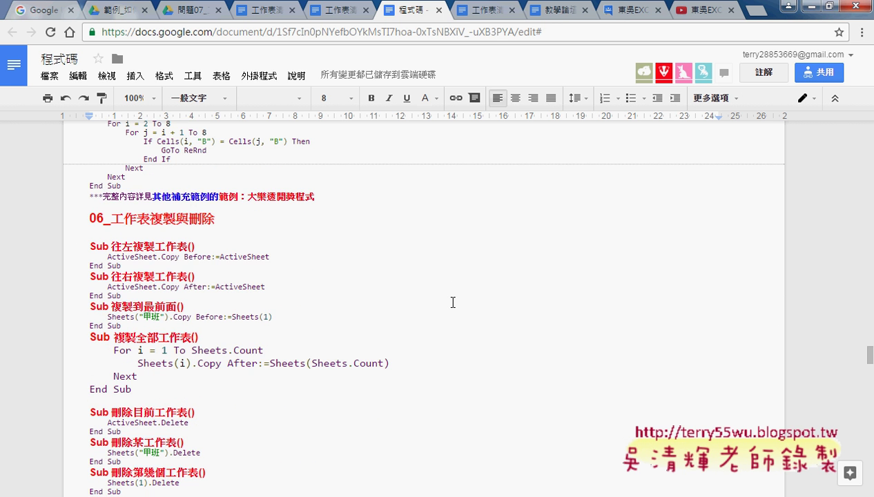
pyautogui.scroll(-1, 452, 303)
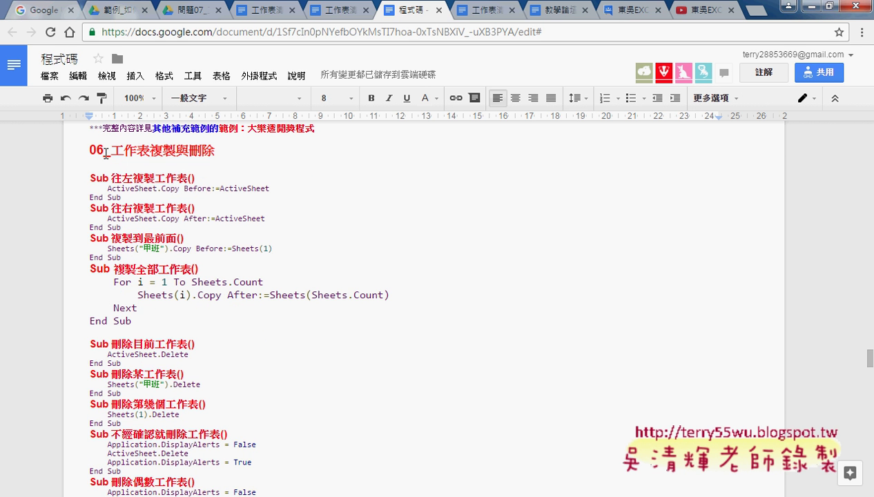
pyautogui.moveTo(149, 149); pyautogui.dragTo(215, 150)
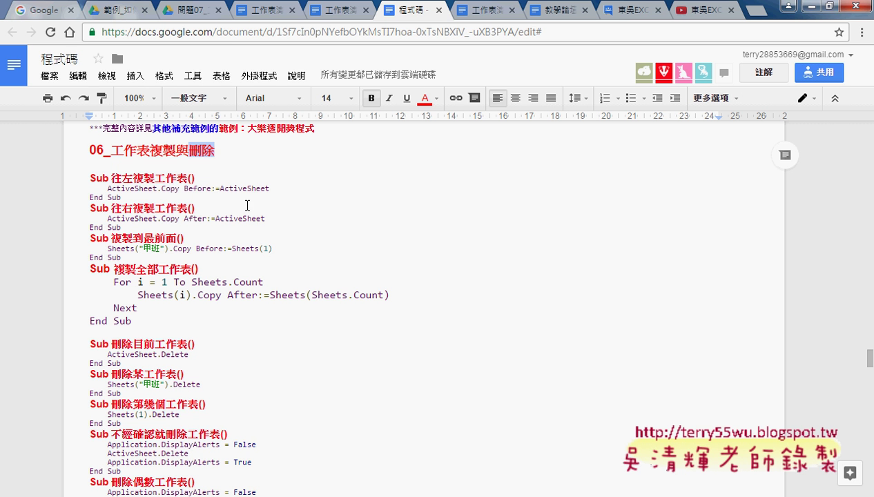
pyautogui.moveTo(180, 189); pyautogui.dragTo(107, 188)
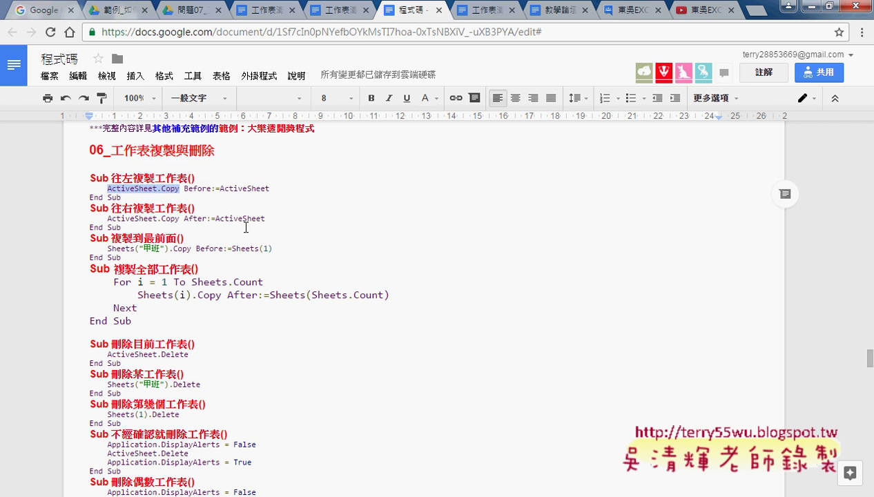
pyautogui.moveTo(163, 247); pyautogui.dragTo(137, 248)
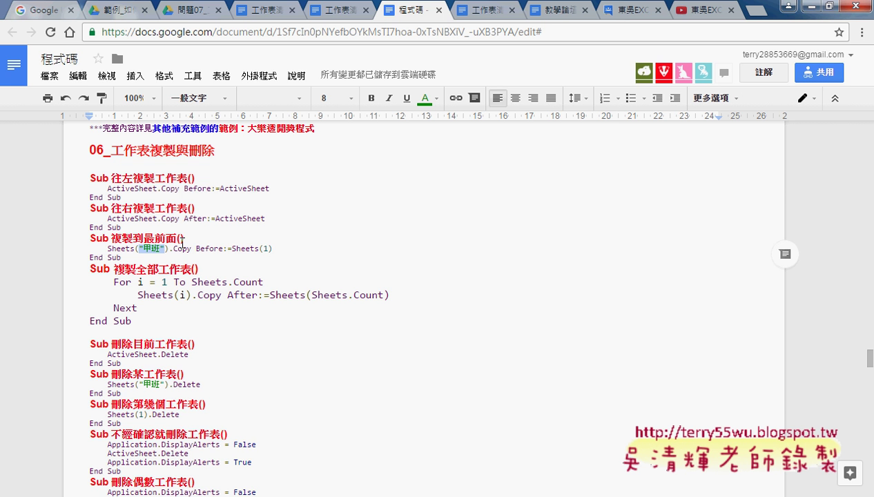
# Step: Find the FileDialog_2003 macro and mark 工作表存成活頁簿 and 2003 in its name
pyautogui.scroll(-3, 402, 281)
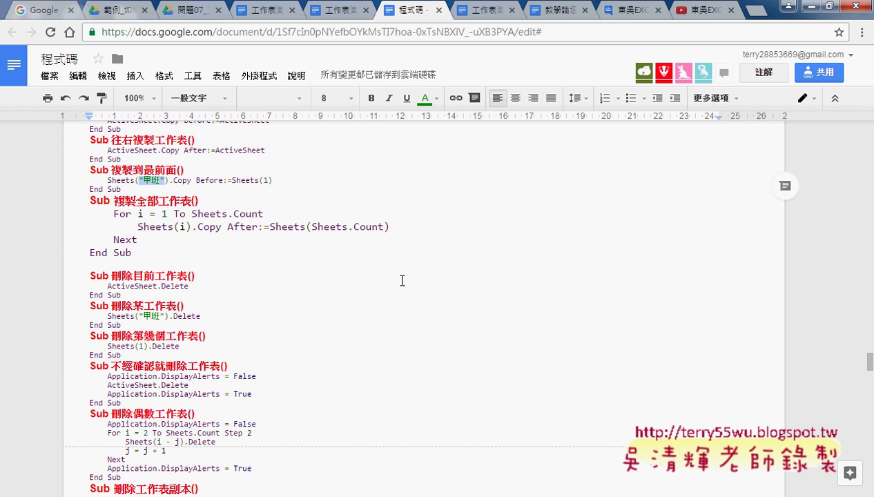
pyautogui.scroll(-4, 380, 301)
pyautogui.scroll(-2, 381, 303)
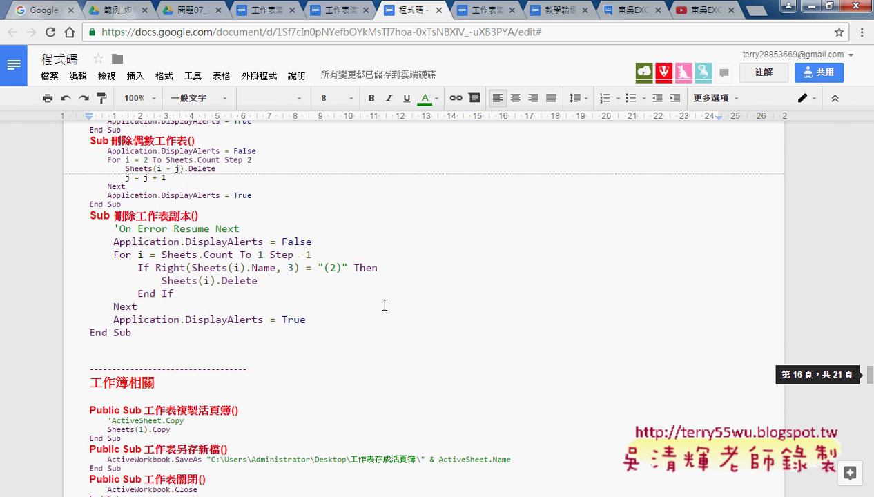
pyautogui.scroll(-2, 385, 304)
pyautogui.scroll(-2, 417, 306)
pyautogui.scroll(-2, 490, 305)
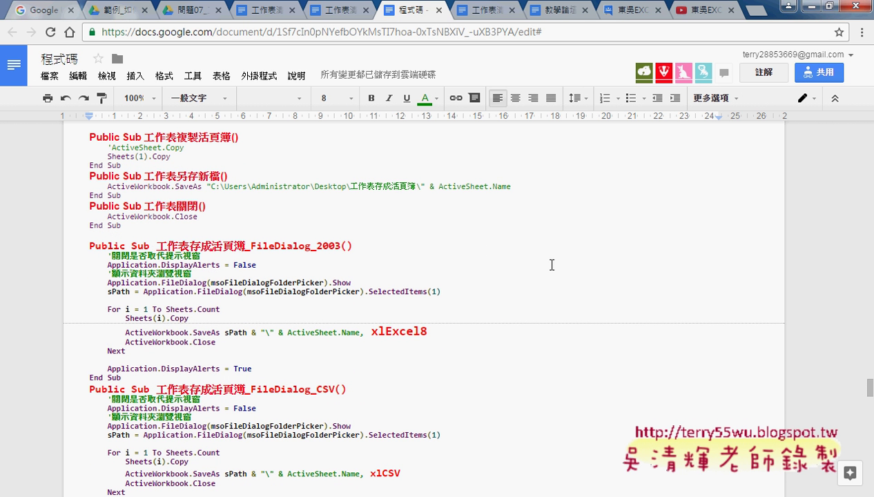
pyautogui.scroll(-2, 551, 265)
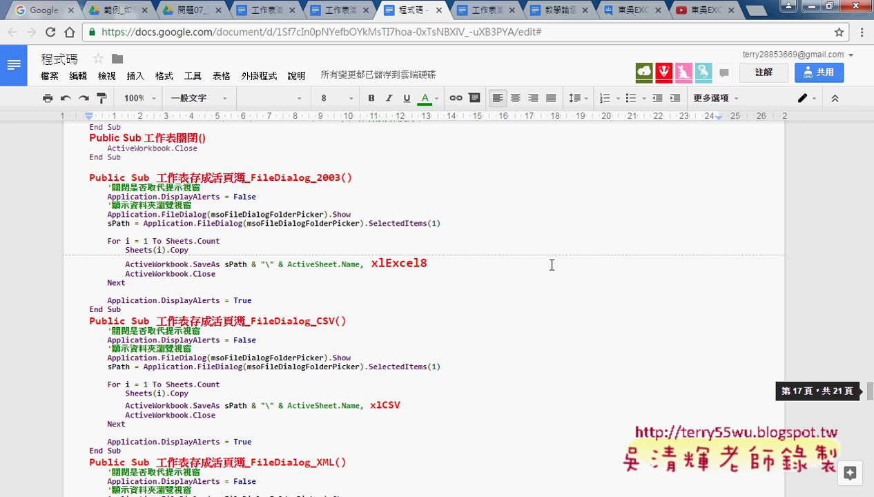
pyautogui.scroll(-2, 551, 265)
pyautogui.scroll(2, 551, 265)
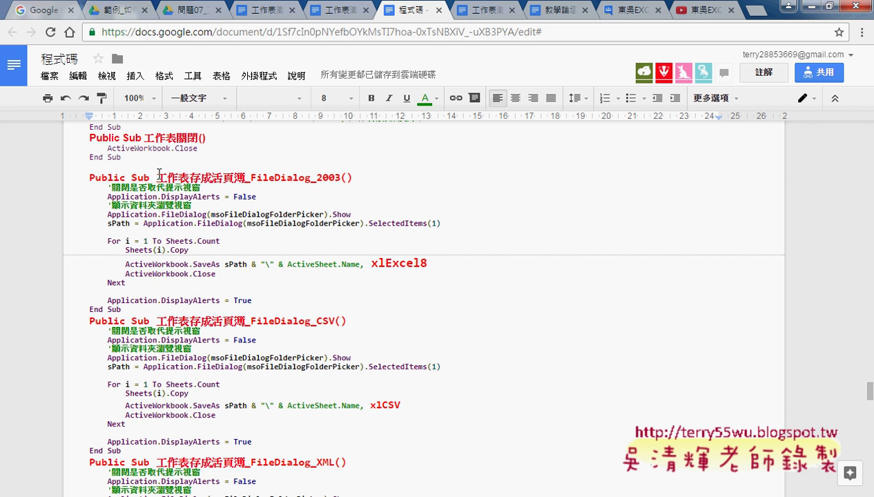
pyautogui.moveTo(156, 178); pyautogui.dragTo(243, 177)
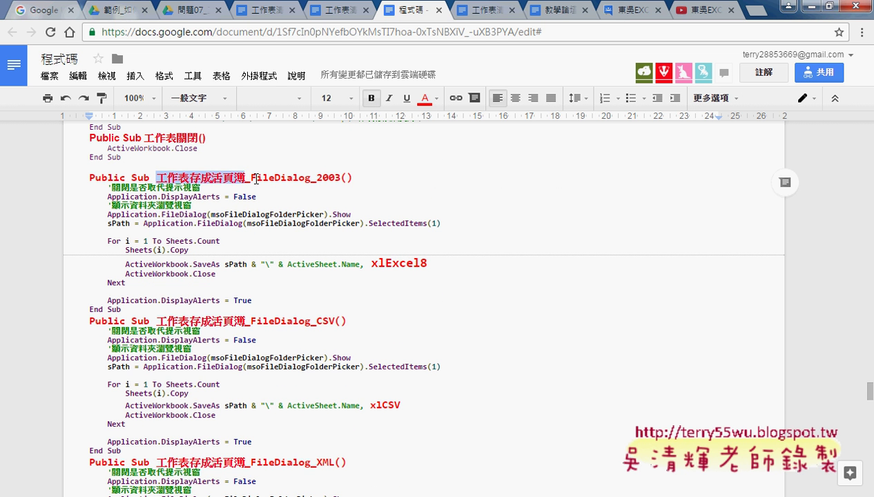
pyautogui.moveTo(316, 178); pyautogui.dragTo(341, 177)
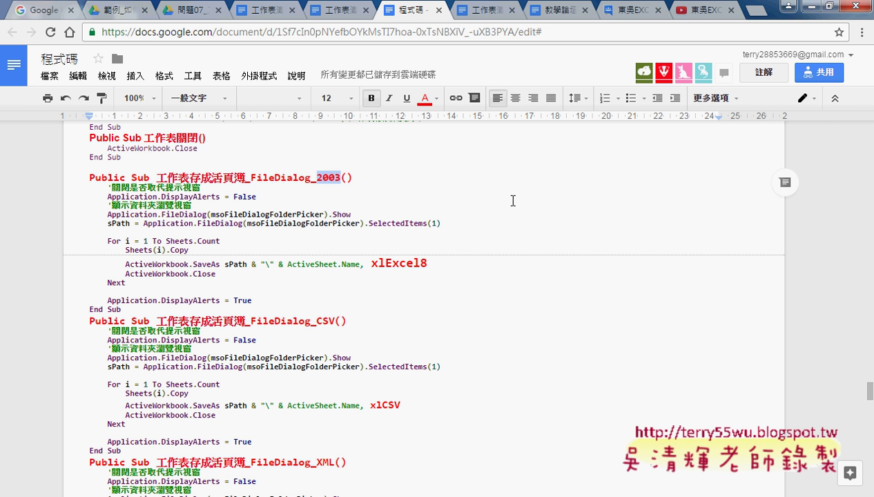
# Step: Open the VBA folder from the desktop and select all 13 class workbooks
pyautogui.click(801, 5)
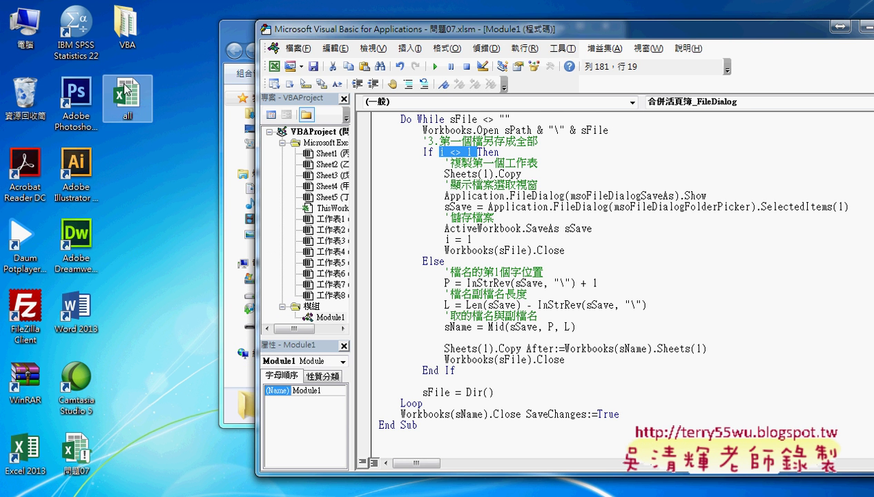
pyautogui.doubleClick(127, 43)
pyautogui.moveTo(384, 328); pyautogui.dragTo(406, 111)
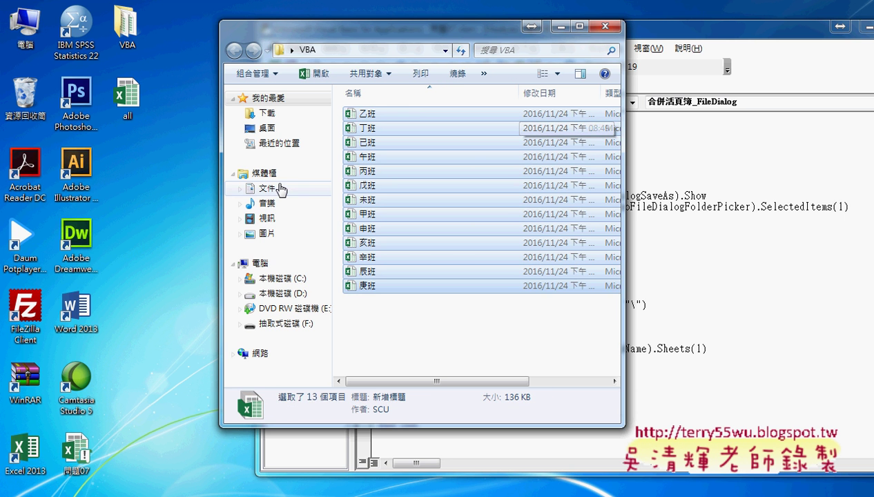
# Step: Create a desktop folder named 2003 beside the other icons, then return to the VBA editor
pyautogui.rightClick(149, 196)
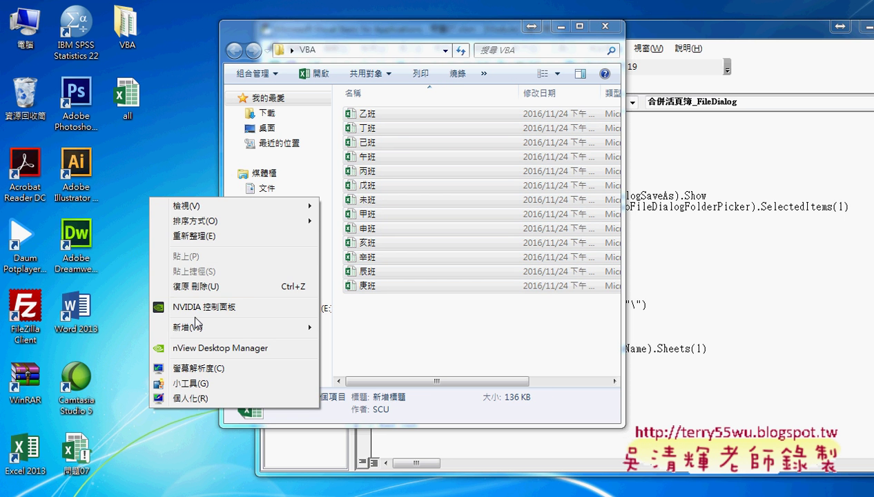
pyautogui.moveTo(208, 327)
pyautogui.click(356, 330)
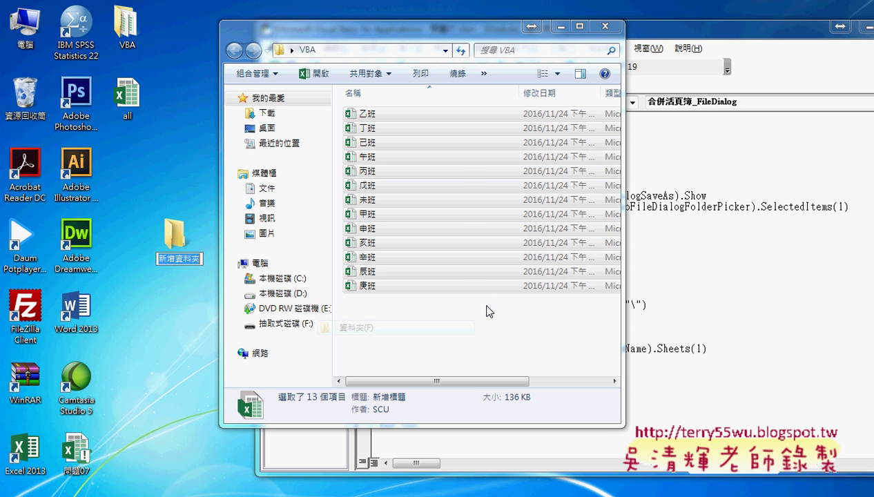
pyautogui.write('200')
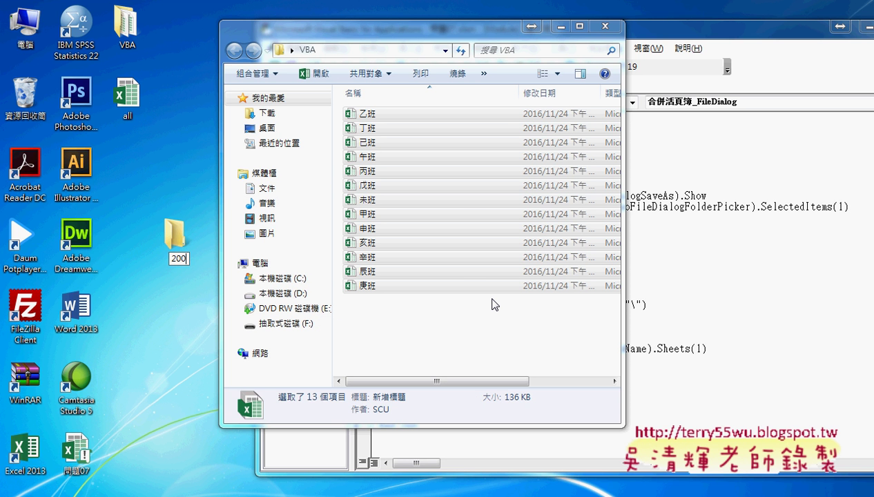
pyautogui.write('3')
pyautogui.press('Return')
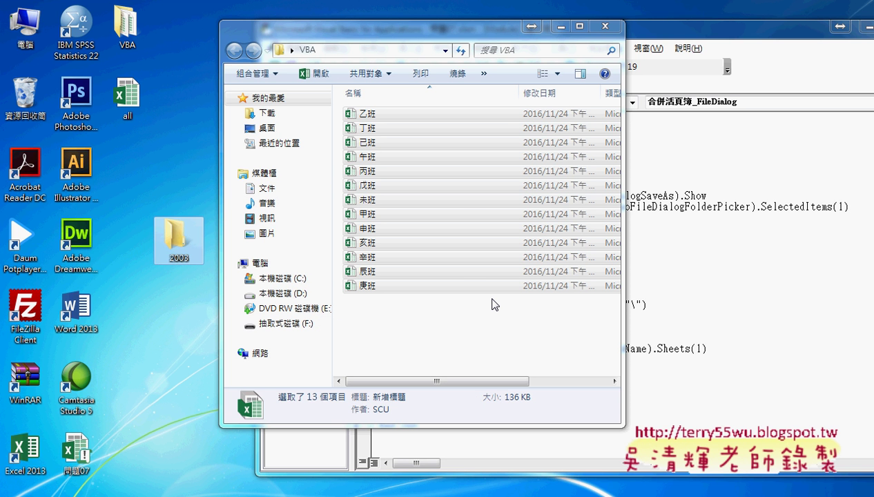
pyautogui.moveTo(194, 241); pyautogui.dragTo(143, 172)
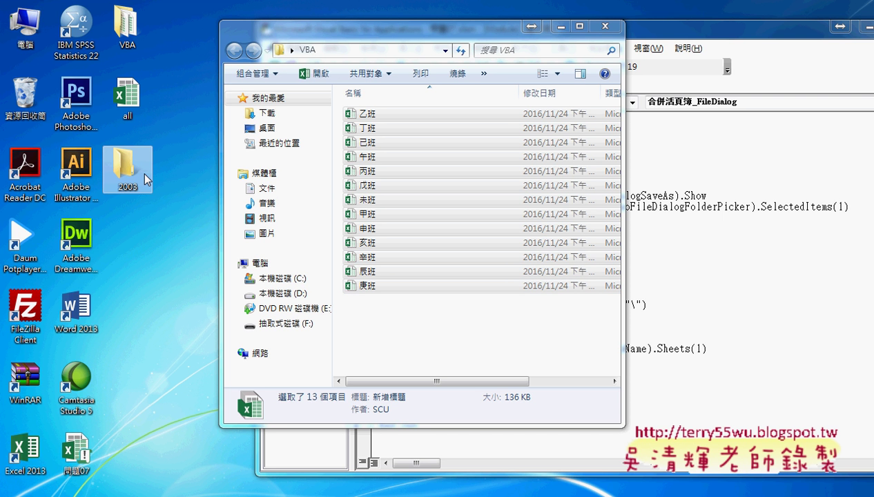
pyautogui.hotkey('alt', 'Tab')
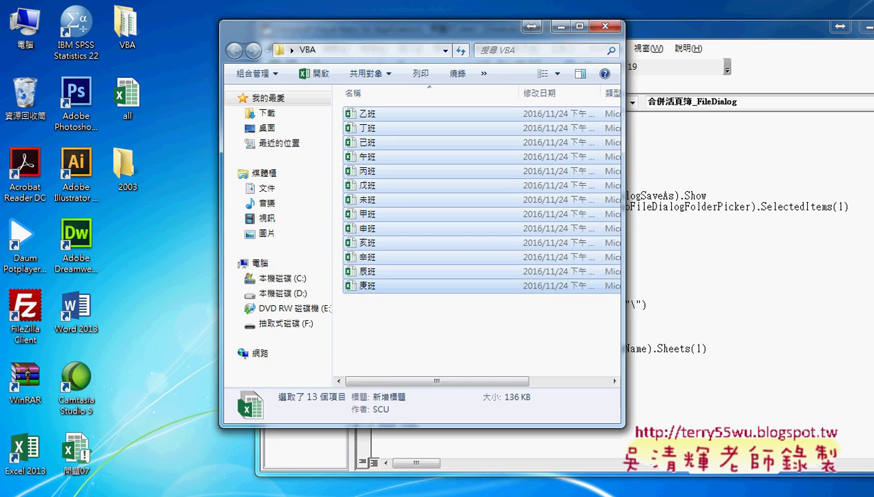
pyautogui.click(301, 429)
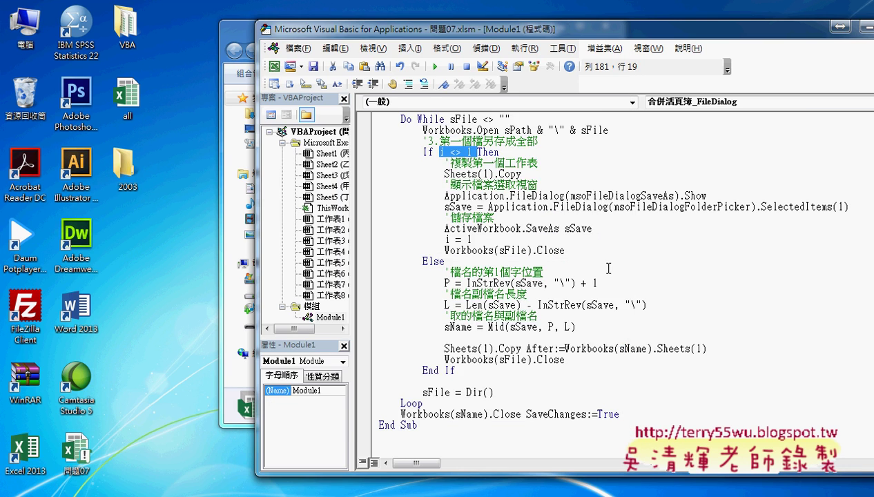
# Step: In 工作表存成活頁簿_FileDialog_2003, highlight FileDialog in the name and the loop start value 1
pyautogui.scroll(7, 609, 268)
pyautogui.scroll(3, 609, 268)
pyautogui.scroll(3, 608, 268)
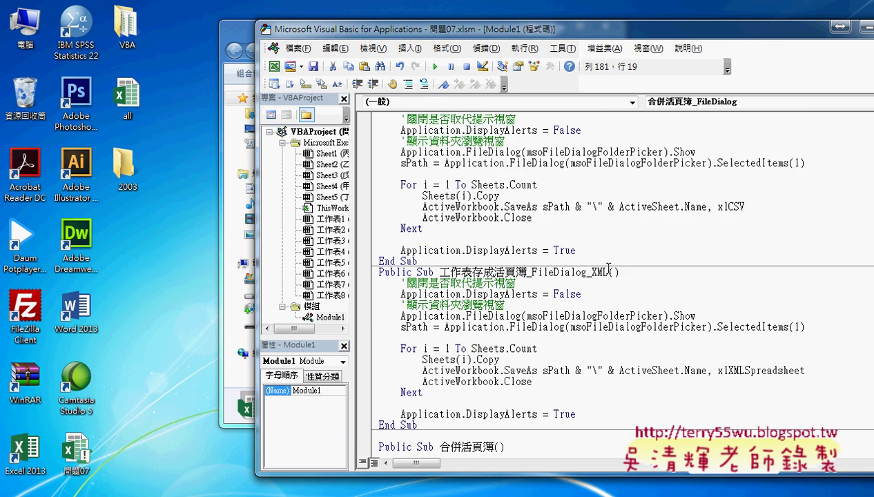
pyautogui.scroll(3, 608, 268)
pyautogui.scroll(3, 608, 268)
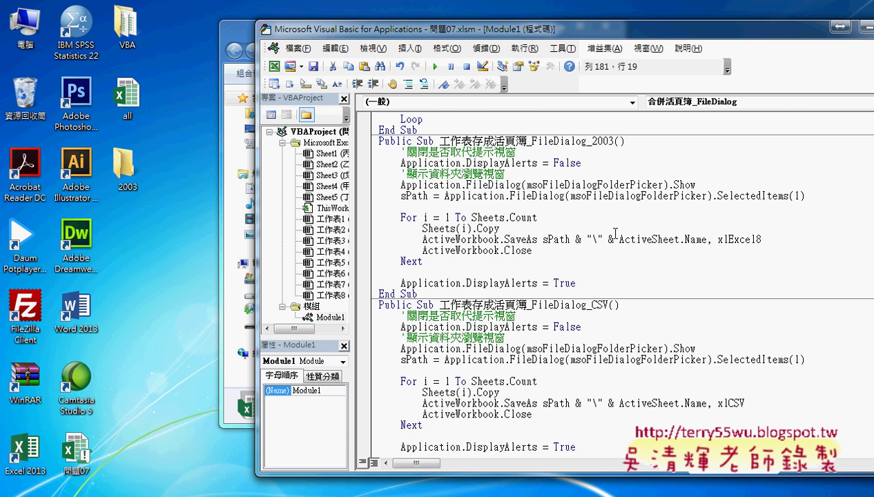
pyautogui.moveTo(592, 141); pyautogui.dragTo(610, 141)
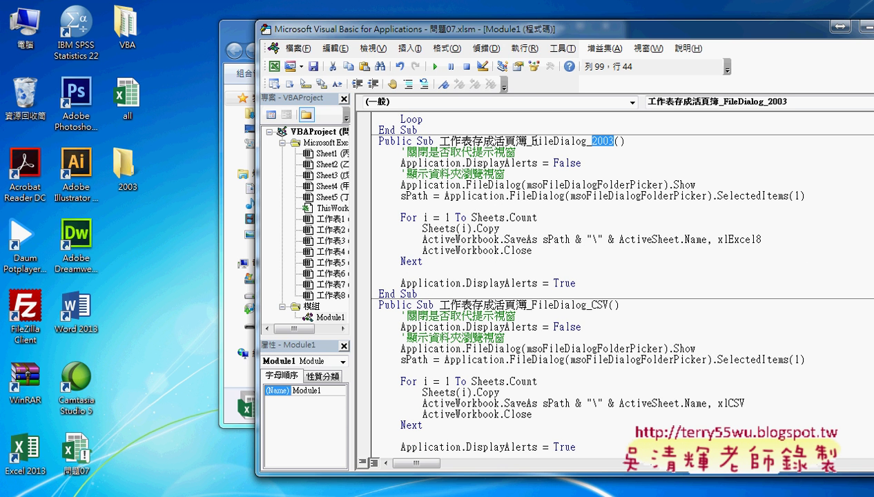
pyautogui.moveTo(532, 141); pyautogui.dragTo(582, 141)
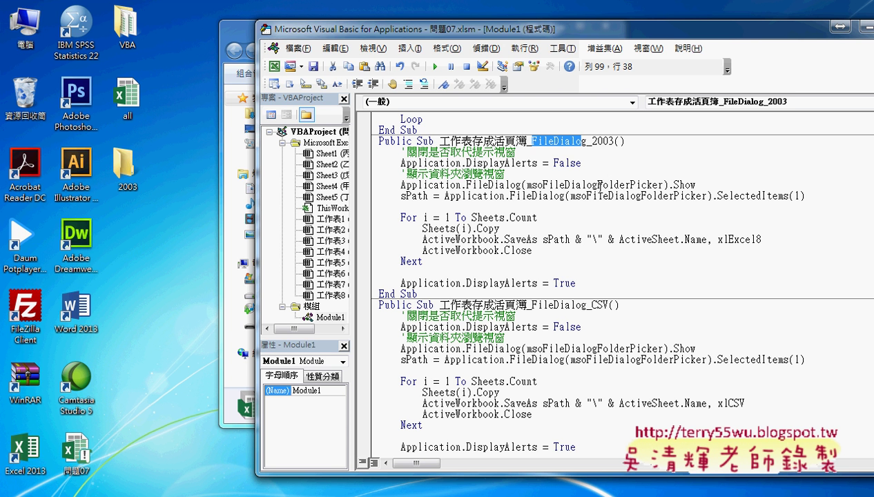
pyautogui.doubleClick(447, 218)
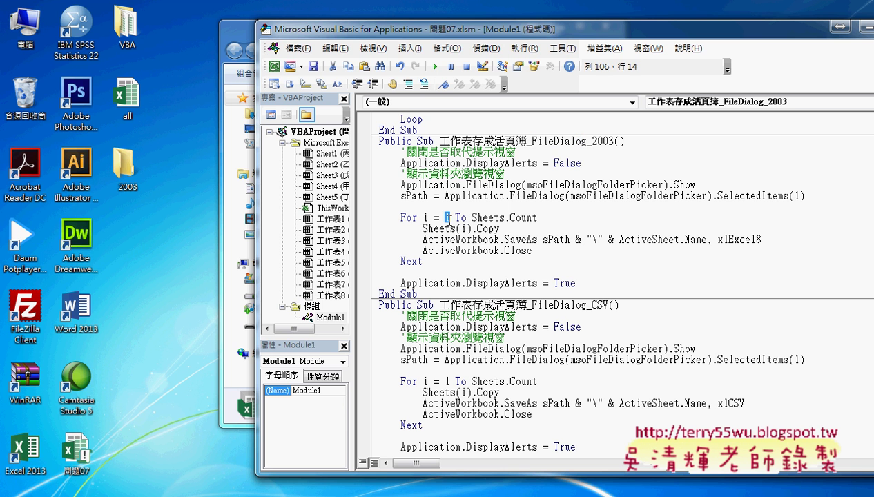
pyautogui.moveTo(228, 491)
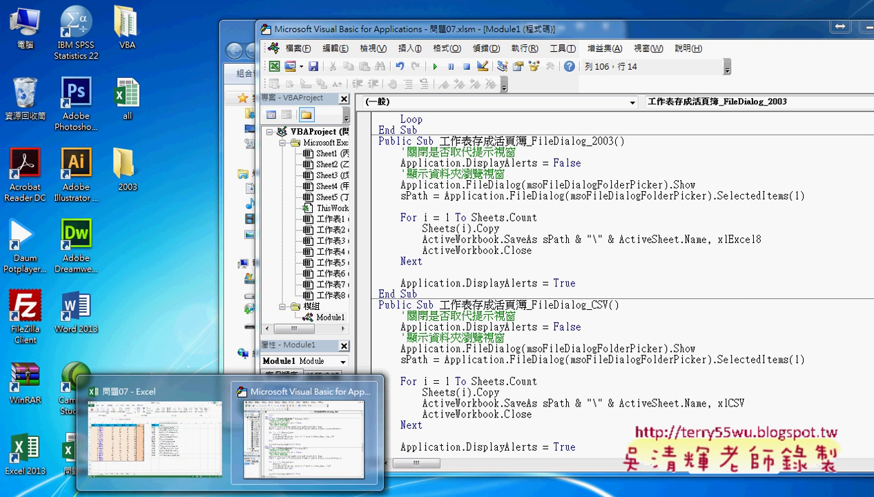
pyautogui.click(188, 474)
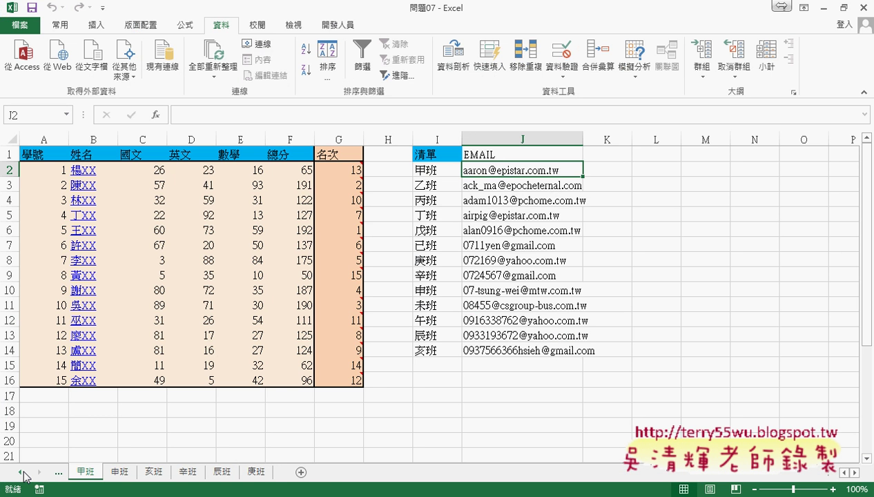
pyautogui.click(19, 474)
pyautogui.click(19, 474)
pyautogui.click(19, 474)
pyautogui.click(18, 474)
pyautogui.click(19, 473)
pyautogui.click(18, 474)
pyautogui.click(19, 474)
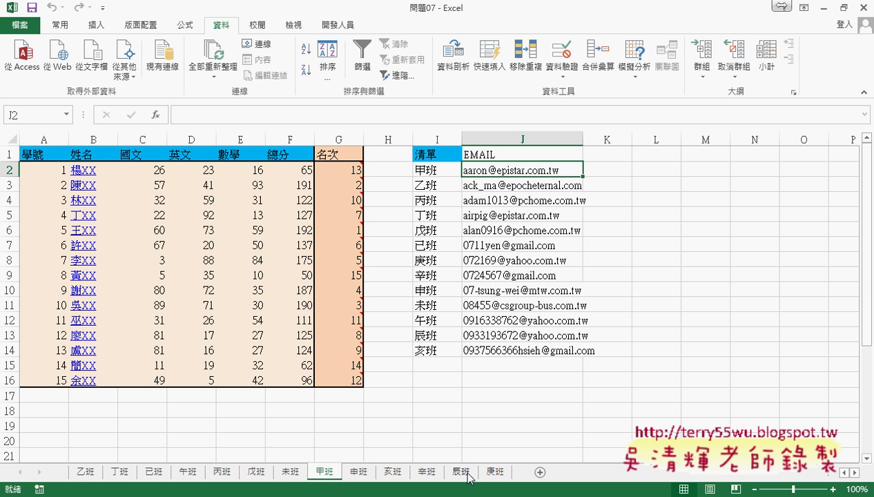
pyautogui.click(816, 10)
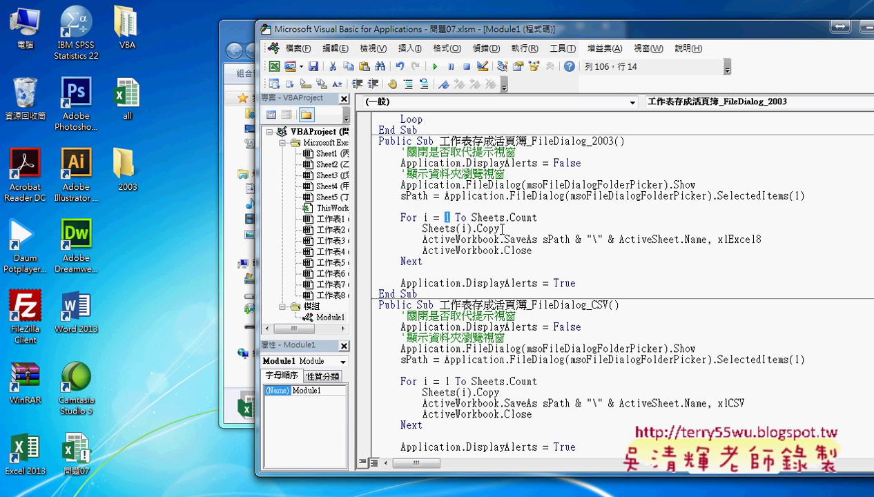
# Step: Highlight Sheets(i).Copy, then bring up the F1 help for the SaveAs method
pyautogui.moveTo(498, 228); pyautogui.dragTo(422, 229)
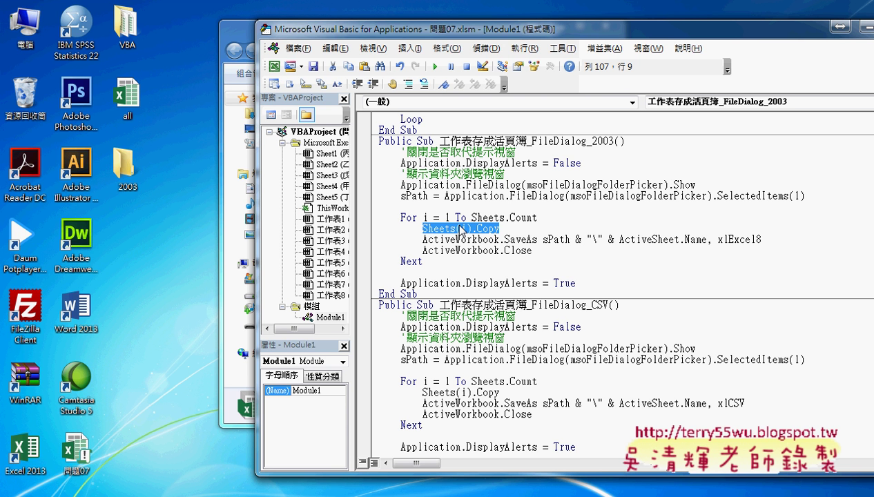
pyautogui.moveTo(504, 240); pyautogui.dragTo(576, 247)
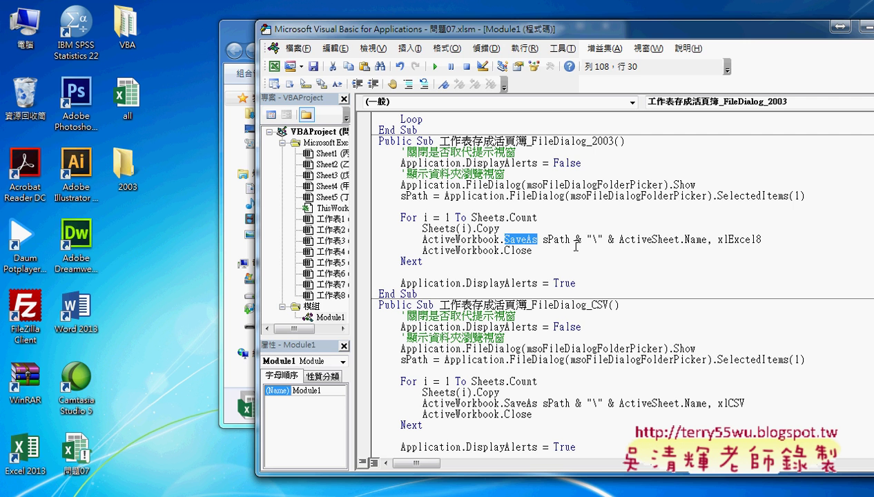
pyautogui.press('F1')
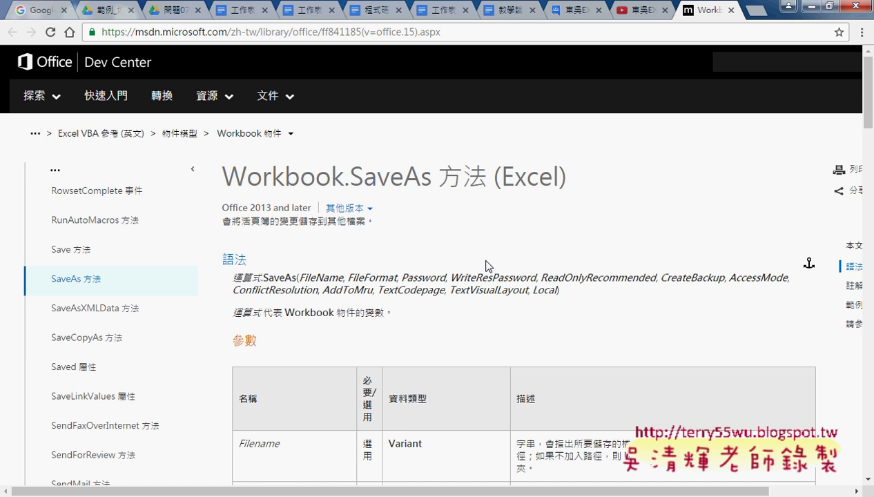
# Step: Examine the SaveAs FileFormat parameter and follow its XlFileFormat link
pyautogui.moveTo(347, 278); pyautogui.dragTo(395, 279)
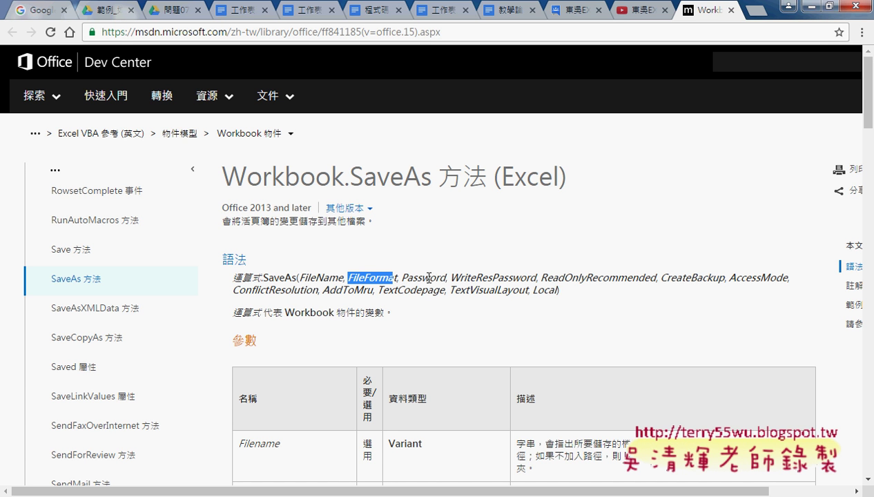
pyautogui.scroll(-1, 488, 308)
pyautogui.scroll(-1, 491, 308)
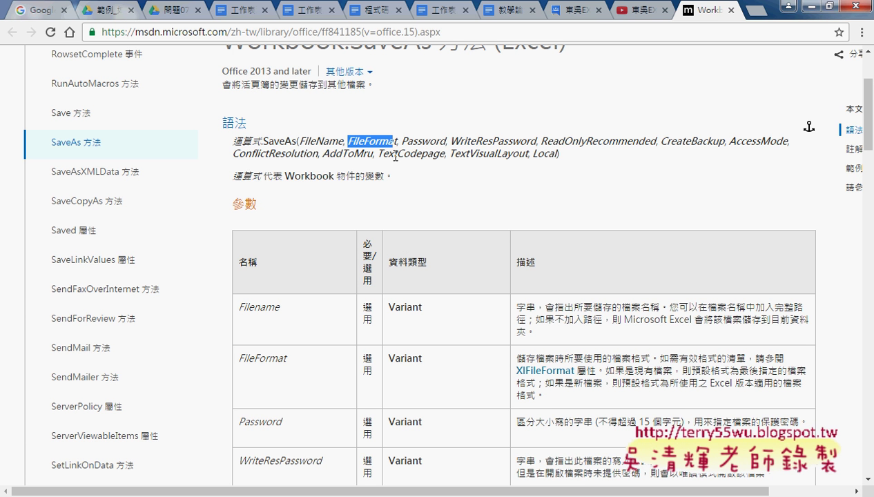
pyautogui.moveTo(238, 357); pyautogui.dragTo(393, 355)
pyautogui.click(428, 371)
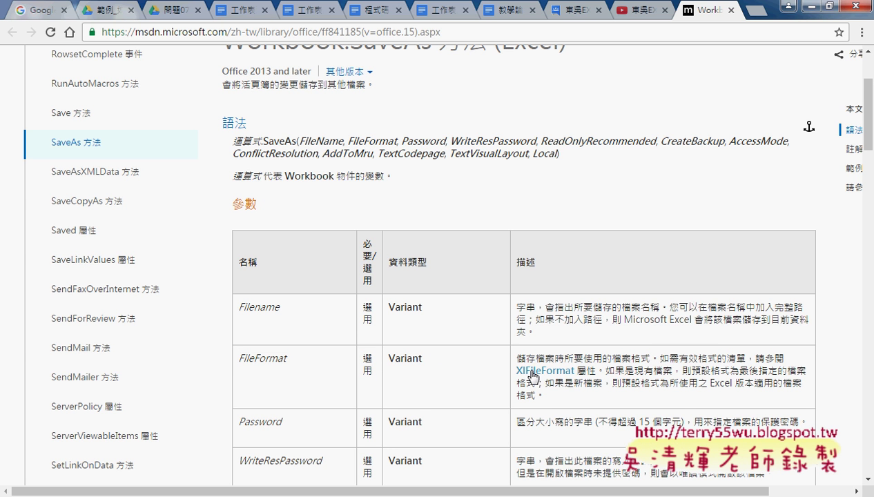
pyautogui.moveTo(517, 358); pyautogui.dragTo(717, 357)
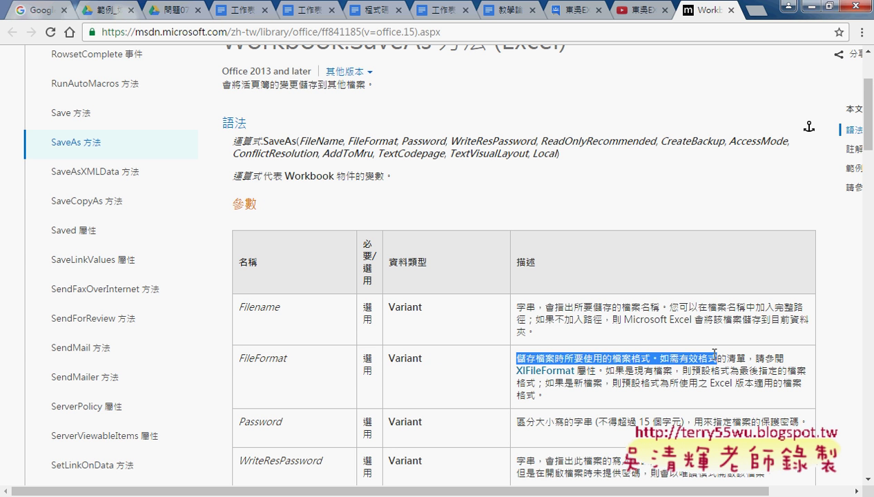
pyautogui.click(549, 373)
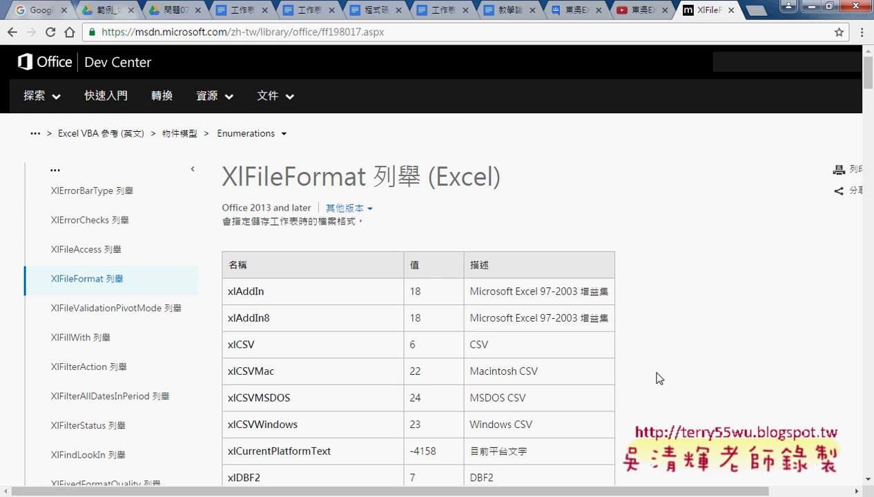
# Step: Look up xlExcel8 and xlCSV with their MSDOS and Windows CSV descriptions in the table
pyautogui.scroll(-3, 658, 378)
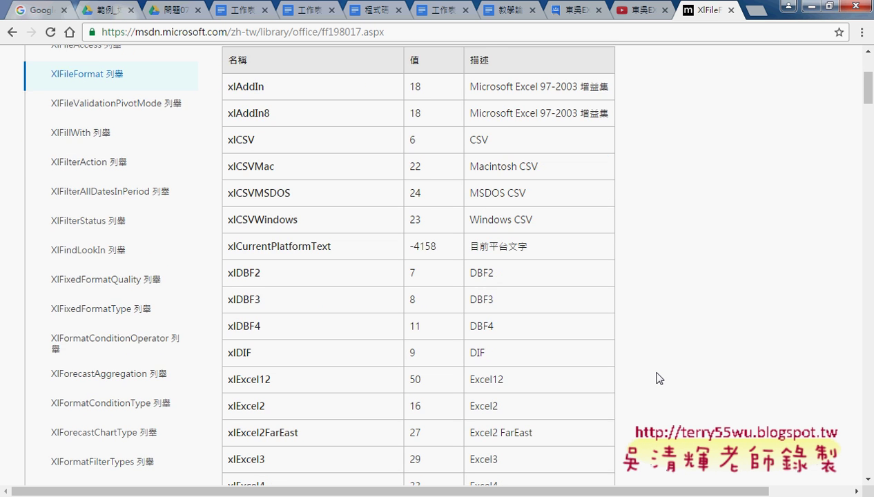
pyautogui.scroll(-2, 659, 378)
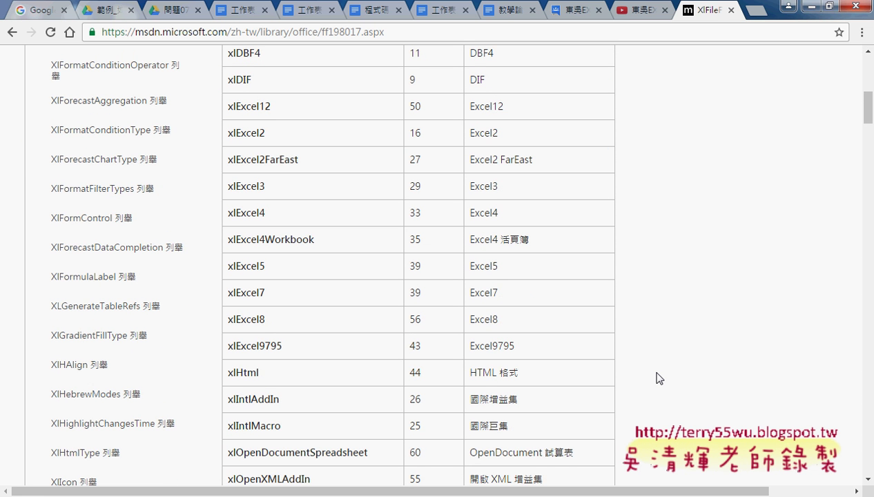
pyautogui.moveTo(509, 330); pyautogui.dragTo(469, 319)
pyautogui.moveTo(268, 319); pyautogui.dragTo(228, 319)
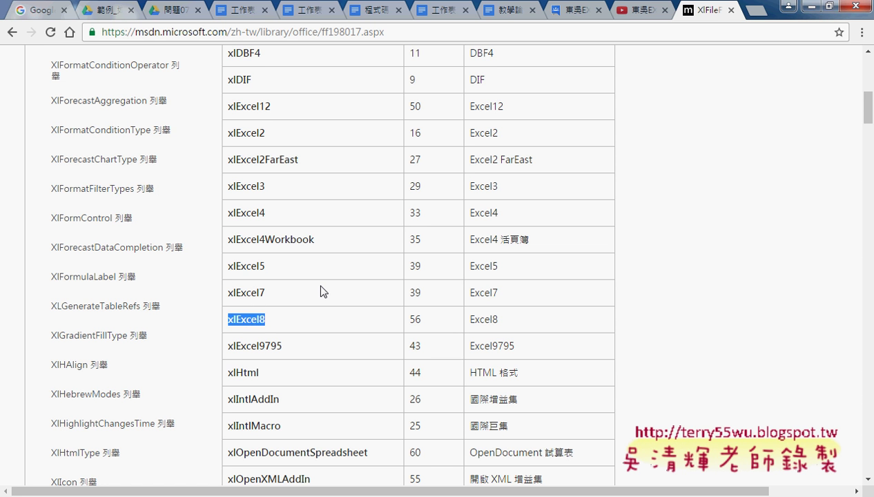
pyautogui.scroll(2, 325, 289)
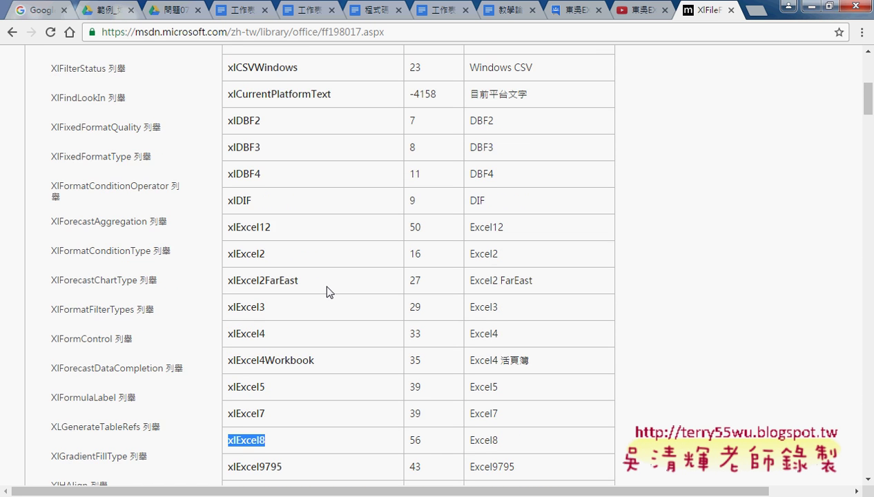
pyautogui.scroll(1, 326, 284)
pyautogui.scroll(1, 328, 280)
pyautogui.moveTo(258, 140); pyautogui.dragTo(225, 140)
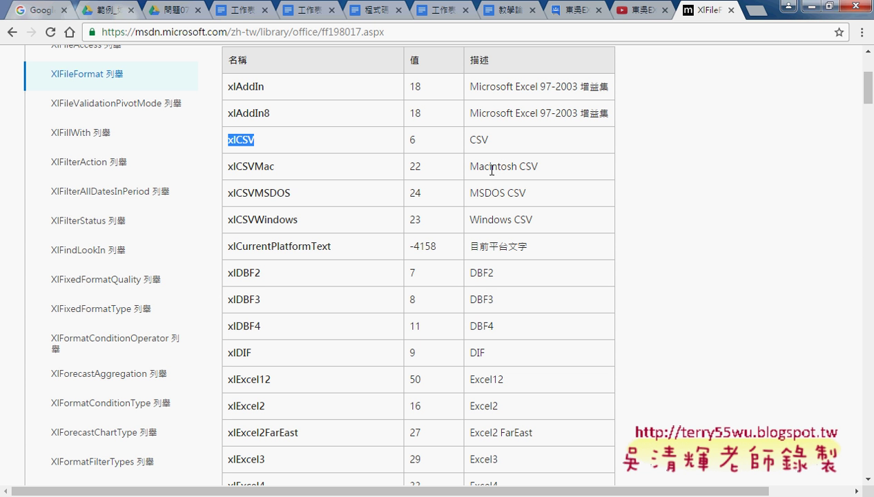
pyautogui.moveTo(525, 193); pyautogui.dragTo(471, 194)
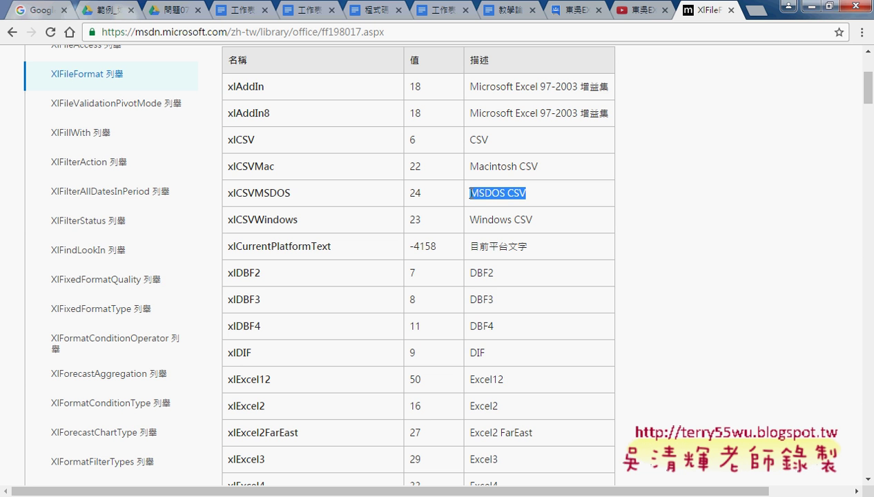
pyautogui.moveTo(532, 221); pyautogui.dragTo(470, 220)
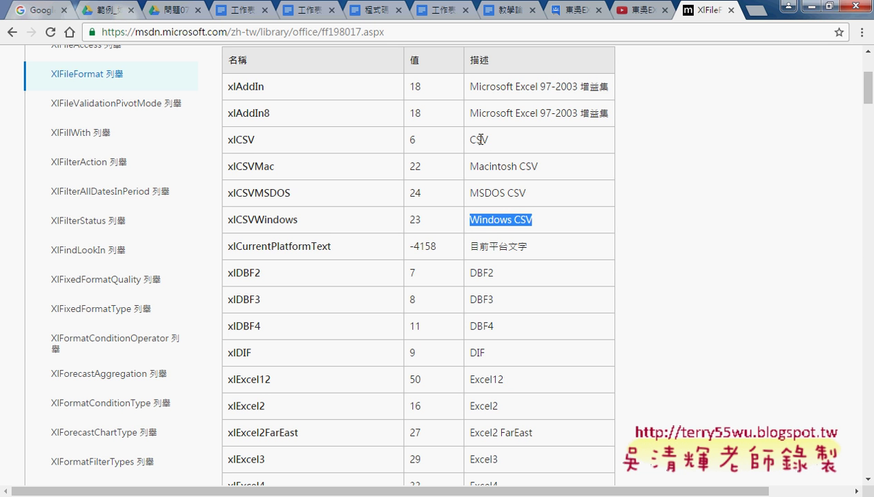
pyautogui.moveTo(254, 140); pyautogui.dragTo(226, 140)
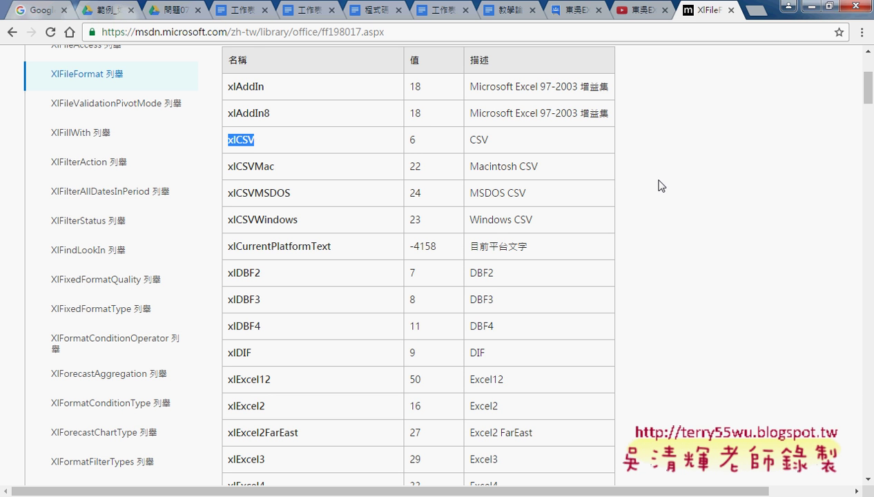
# Step: Copy the name xlExcel8 from the XlFileFormat table
pyautogui.scroll(-4, 660, 186)
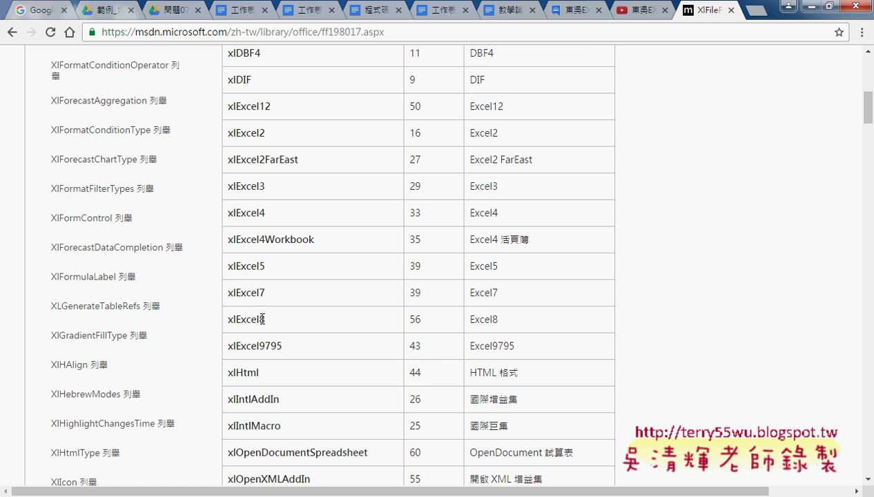
pyautogui.moveTo(262, 319); pyautogui.dragTo(228, 319)
pyautogui.rightClick(243, 320)
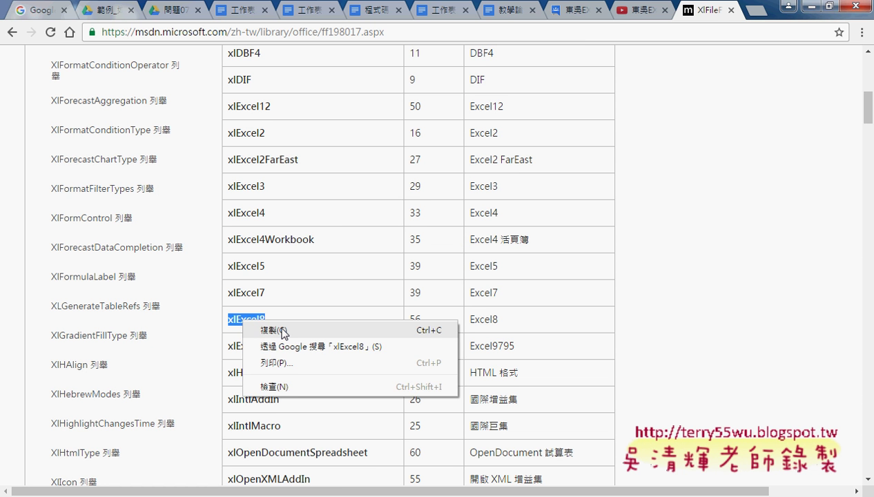
pyautogui.click(282, 331)
# Step: Append ',xlExcel8' to the SaveAs line and set a breakpoint on the sPath line
pyautogui.click(789, 7)
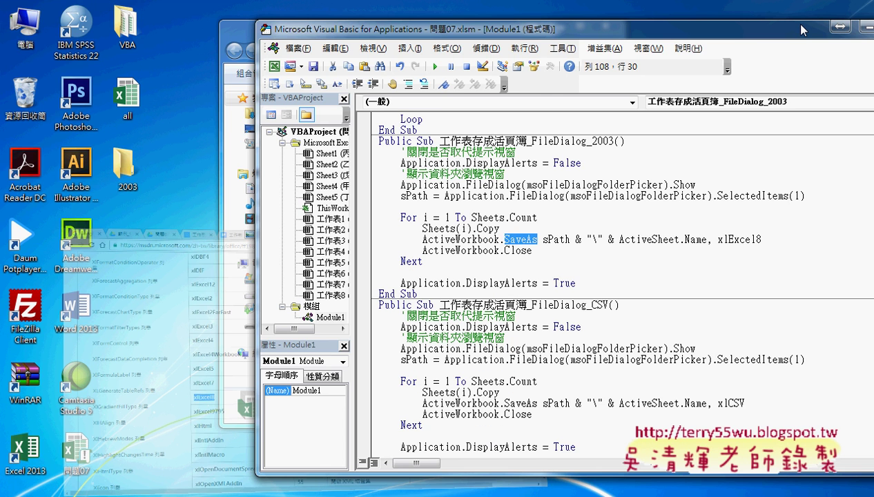
pyautogui.moveTo(542, 239); pyautogui.dragTo(702, 239)
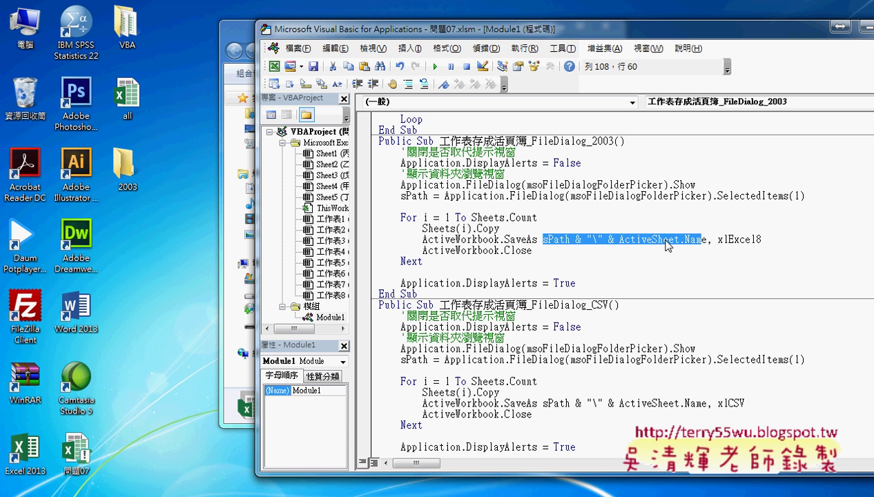
pyautogui.moveTo(718, 240)
pyautogui.mouseDown()
pyautogui.moveTo(773, 240)
pyautogui.moveTo(708, 239)
pyautogui.mouseUp()
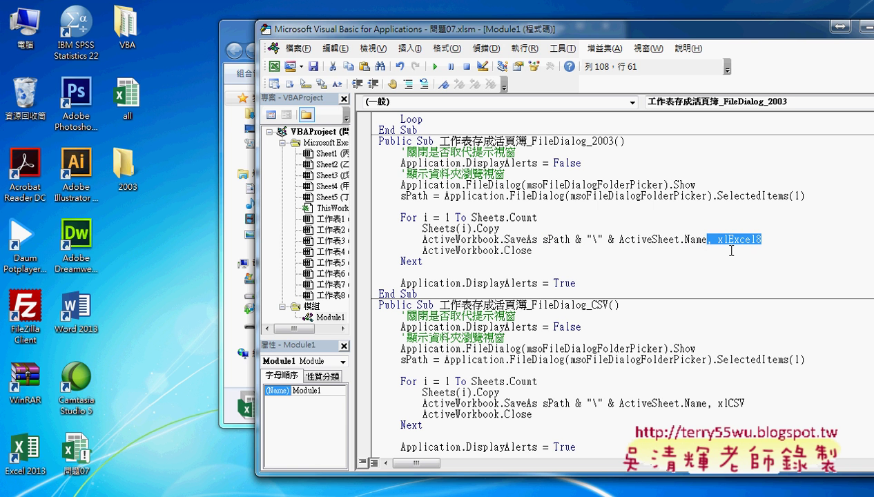
pyautogui.write(',')
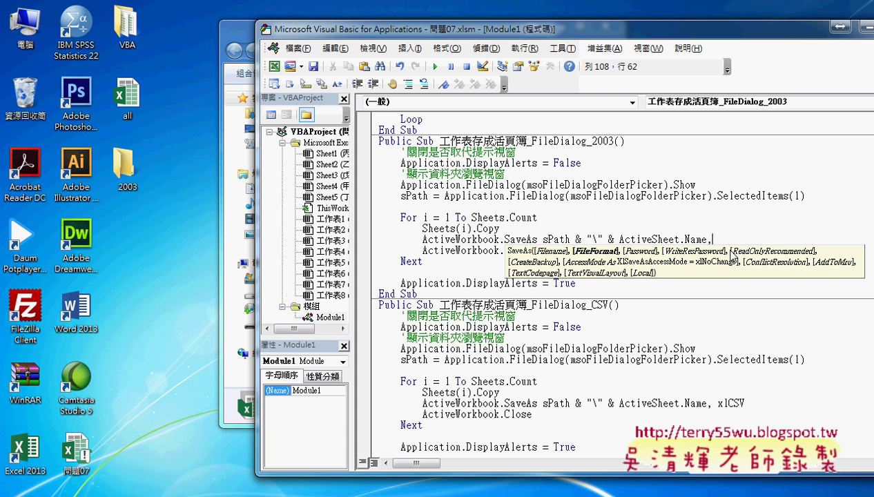
pyautogui.write('xlExcel8')
pyautogui.moveTo(707, 239); pyautogui.dragTo(762, 240)
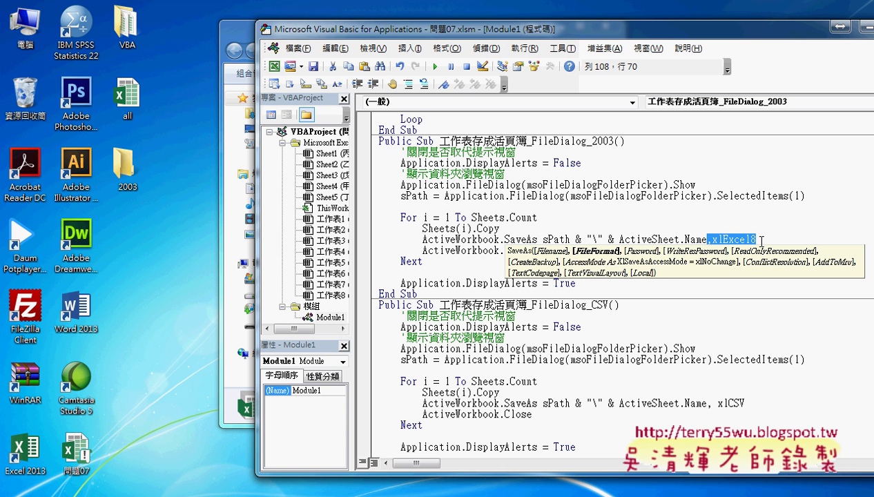
pyautogui.click(523, 240)
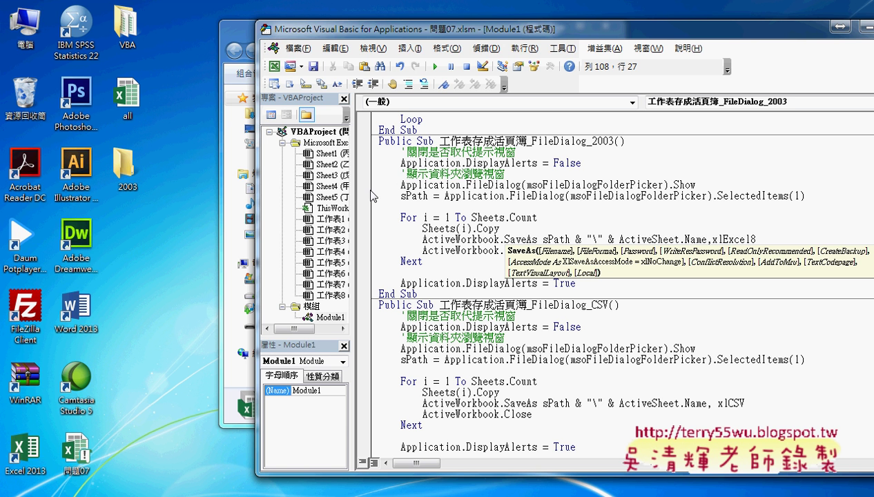
pyautogui.click(364, 195)
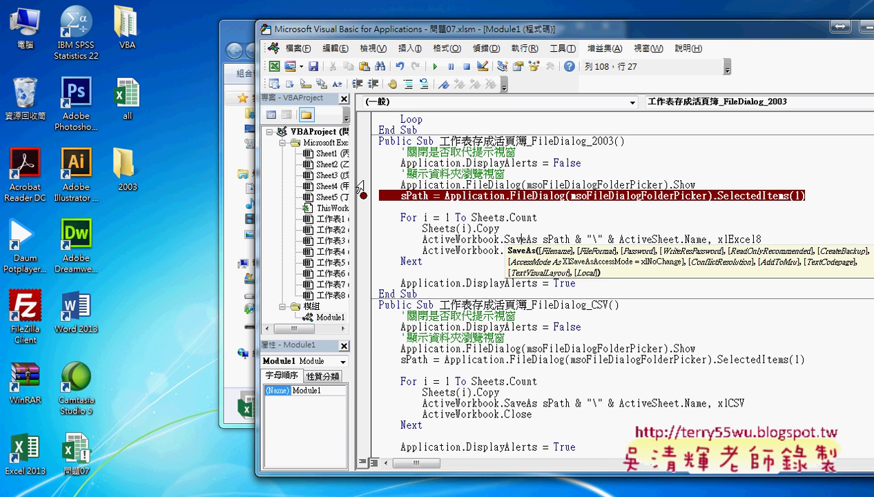
# Step: Run the FileDialog_2003 macro and choose the desktop 2003 folder as the save location
pyautogui.click(435, 67)
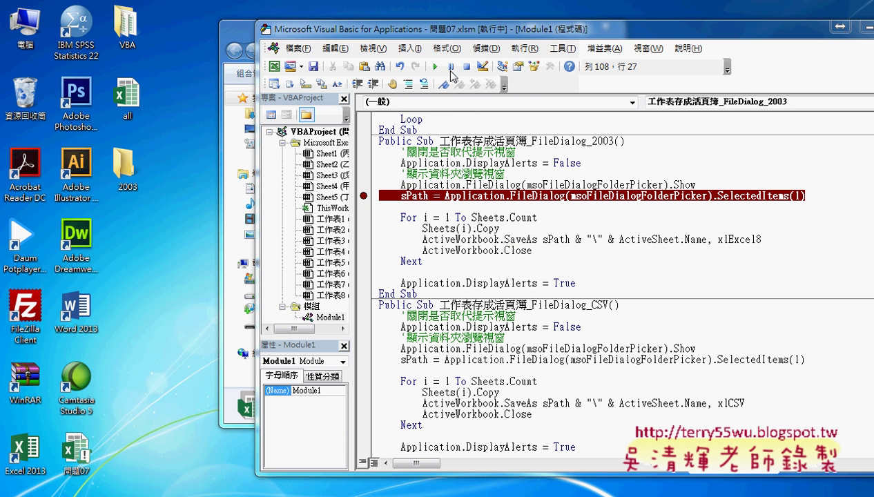
pyautogui.moveTo(242, 70)
pyautogui.mouseDown()
pyautogui.moveTo(540, 176)
pyautogui.moveTo(538, 320)
pyautogui.moveTo(552, 362)
pyautogui.moveTo(561, 283)
pyautogui.mouseUp()
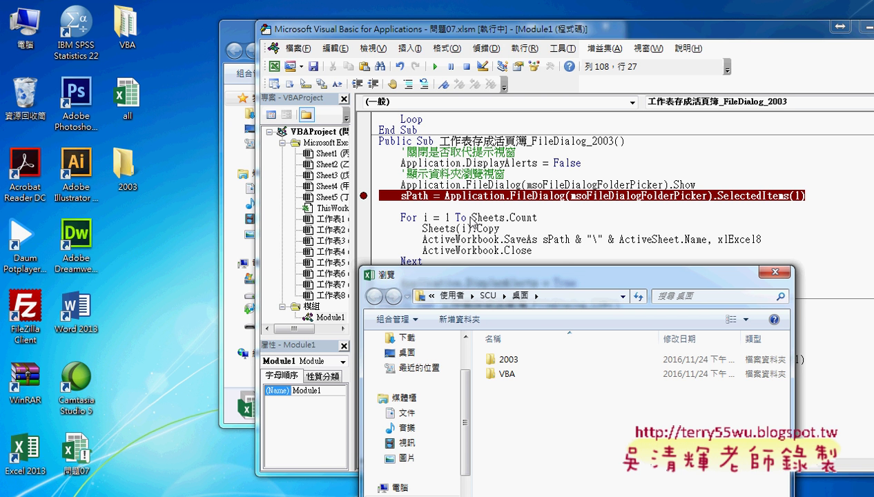
pyautogui.moveTo(476, 274); pyautogui.dragTo(476, 176)
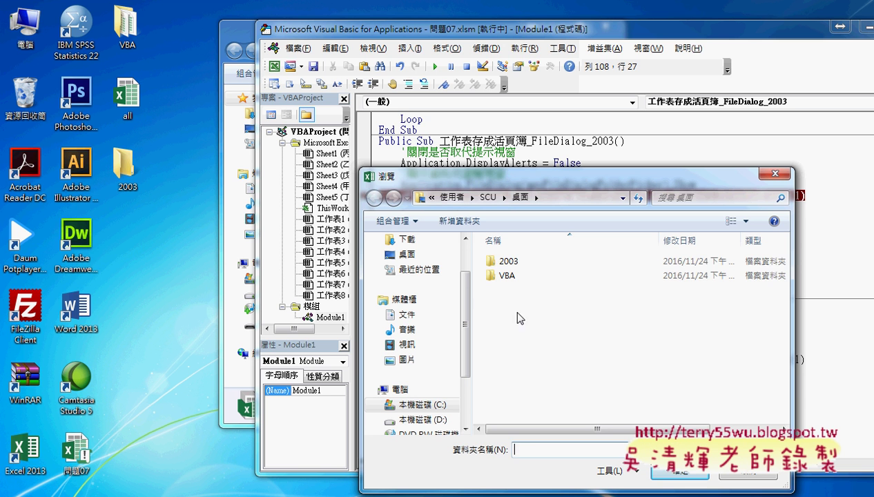
pyautogui.doubleClick(509, 359)
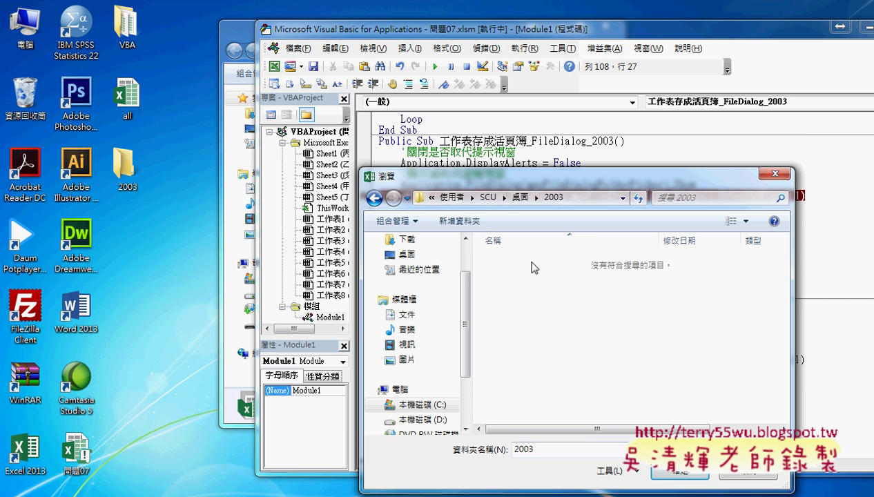
pyautogui.click(680, 473)
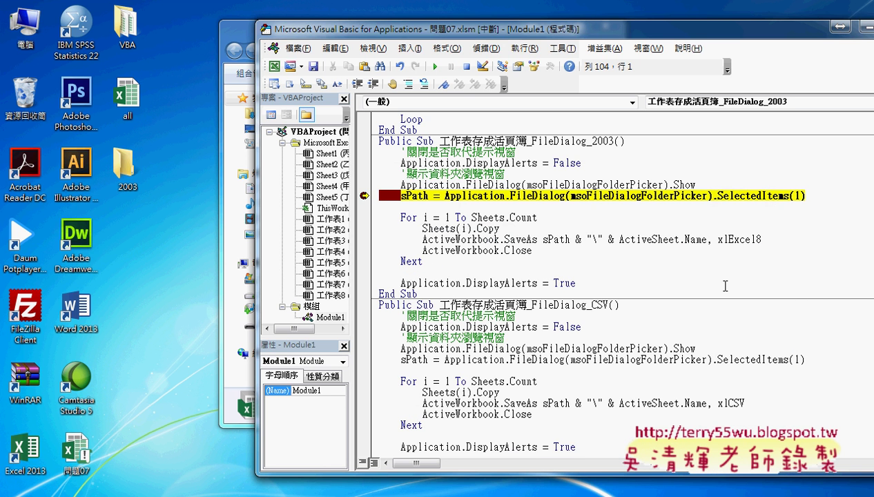
# Step: Step through the sPath, sheet-copy and SaveAs lines, checking sPath and ActiveSheet values
pyautogui.press('F8')
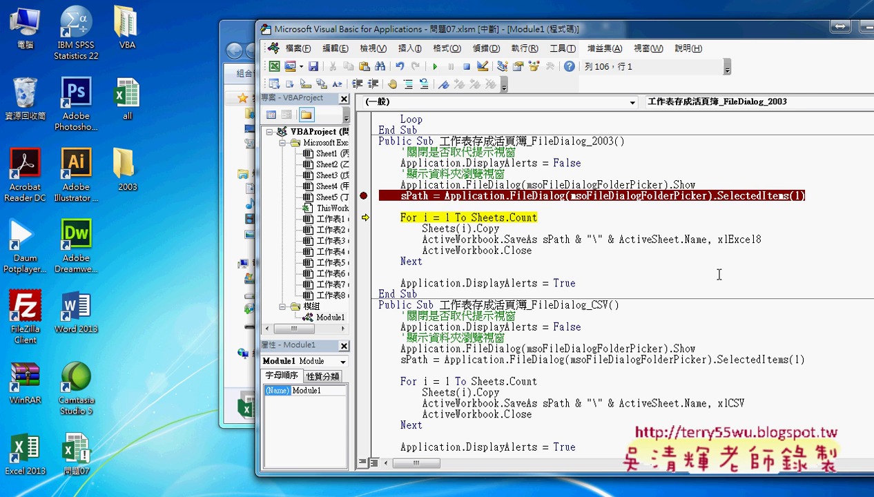
pyautogui.moveTo(419, 198)
pyautogui.press('F8')
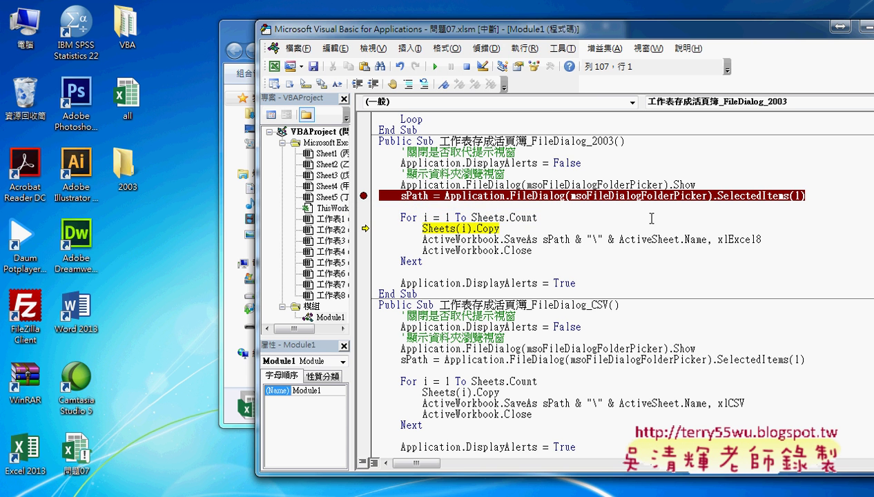
pyautogui.press('F8')
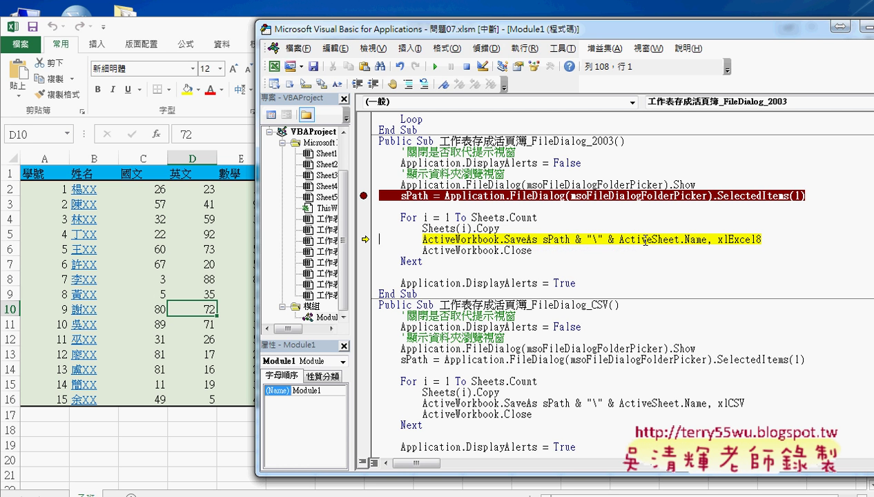
pyautogui.moveTo(619, 239); pyautogui.dragTo(678, 240)
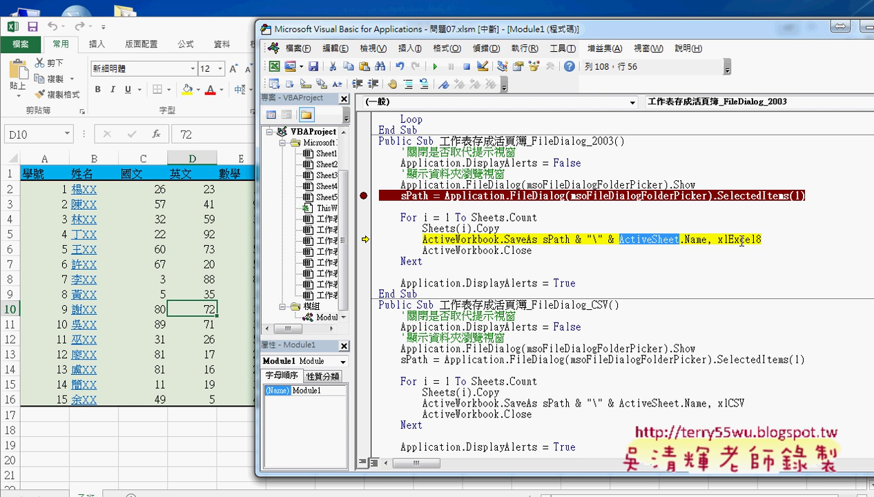
pyautogui.moveTo(742, 242)
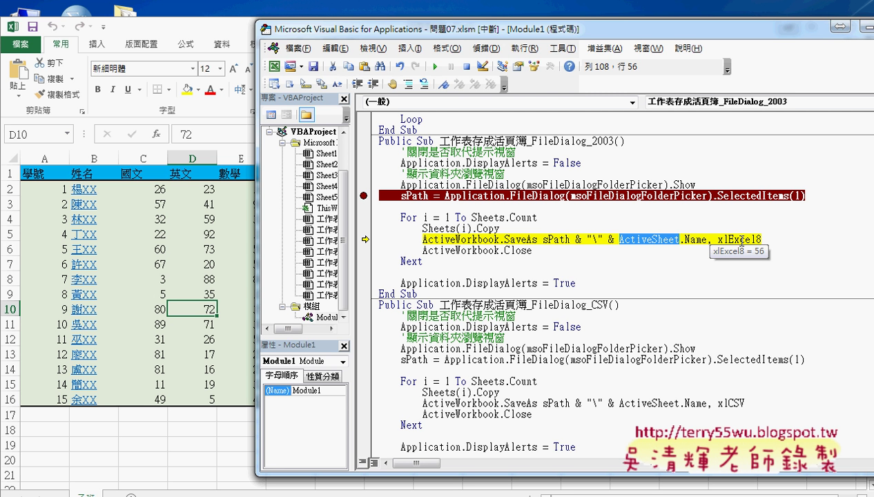
pyautogui.press('F5')
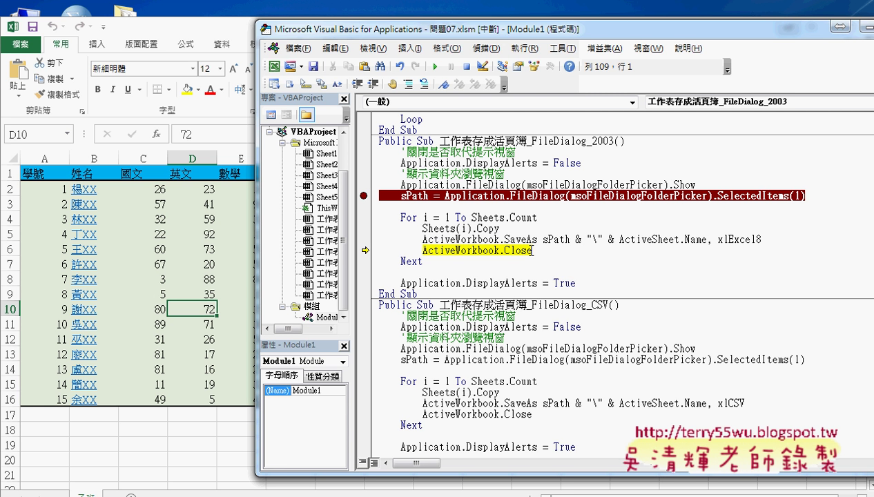
# Step: Remove the stray space after Close, step back to the loop top, and finish the remaining sheets
pyautogui.click(537, 250)
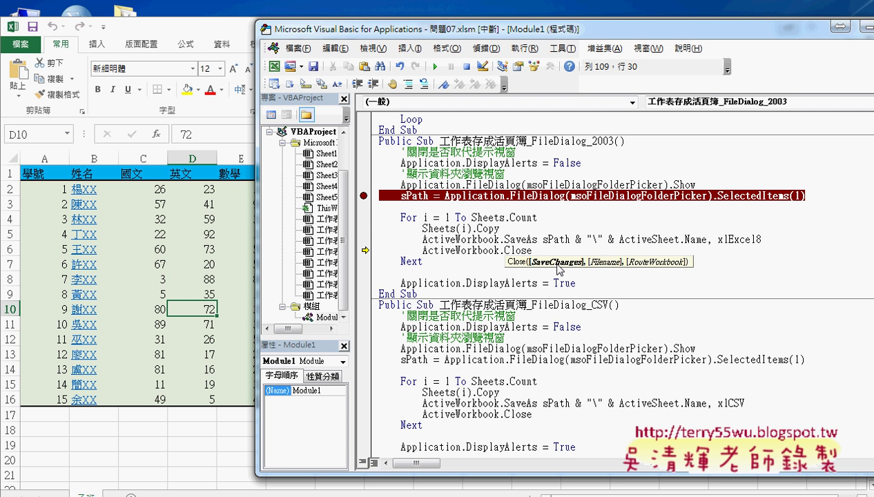
pyautogui.press('BackSpace')
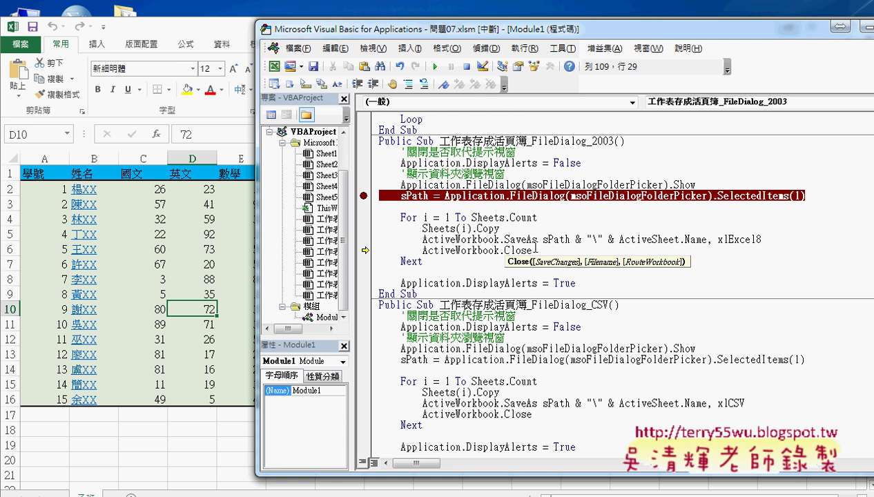
pyautogui.press('F8')
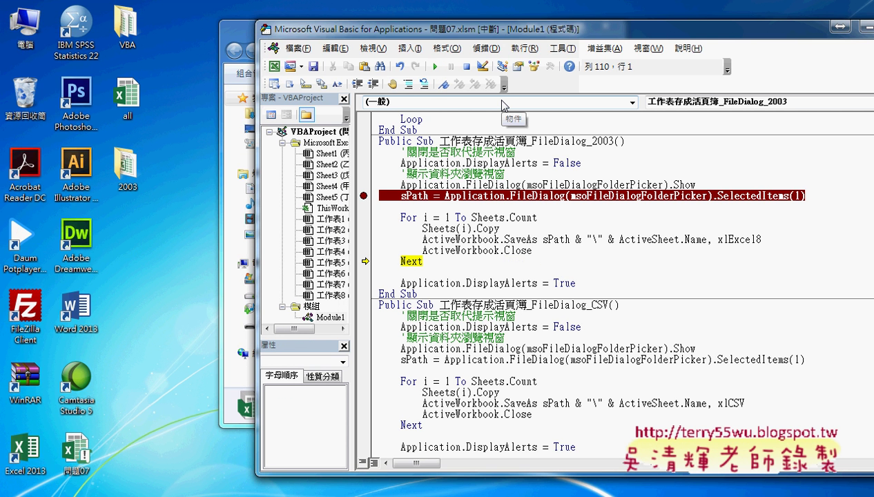
pyautogui.press('F8')
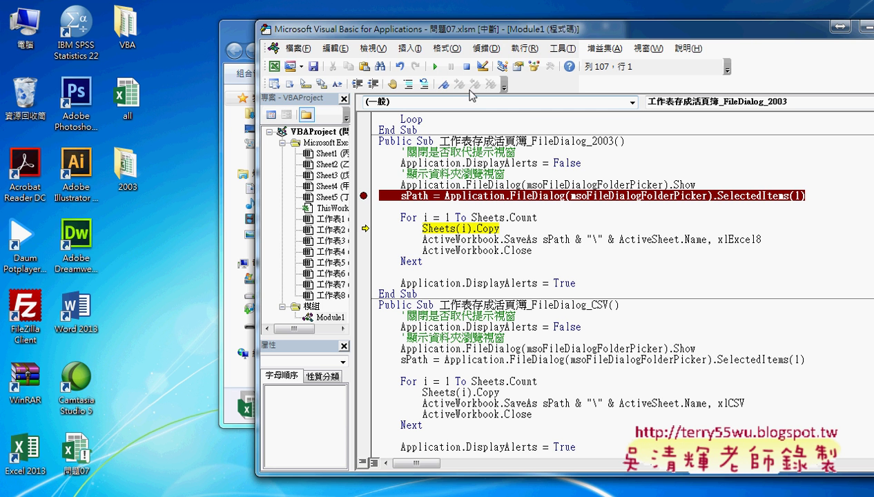
pyautogui.click(435, 66)
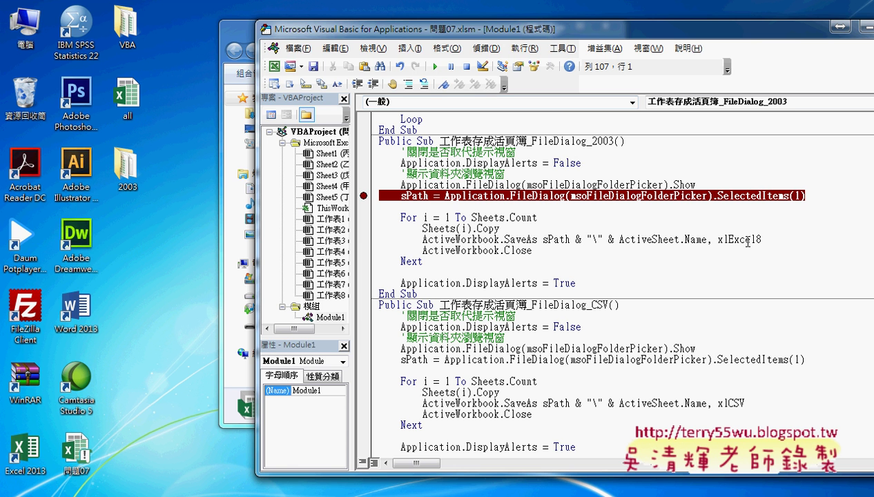
pyautogui.moveTo(762, 240); pyautogui.dragTo(708, 239)
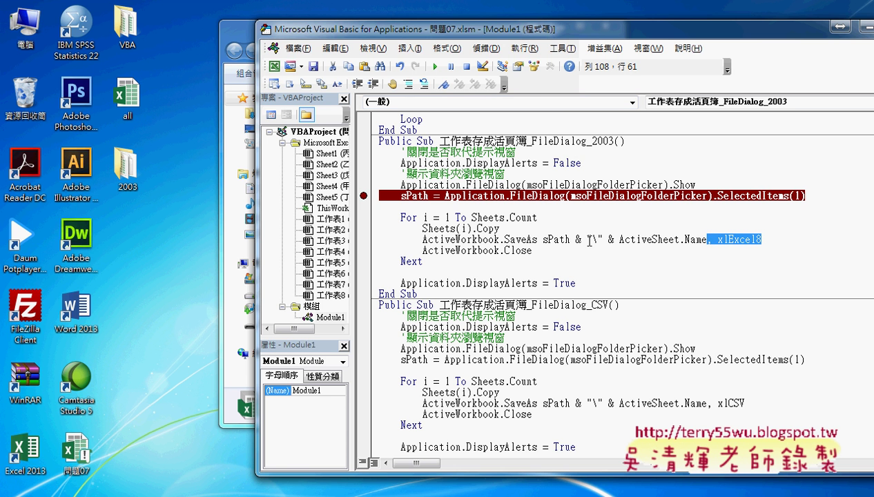
pyautogui.moveTo(537, 240); pyautogui.dragTo(505, 240)
pyautogui.doubleClick(141, 172)
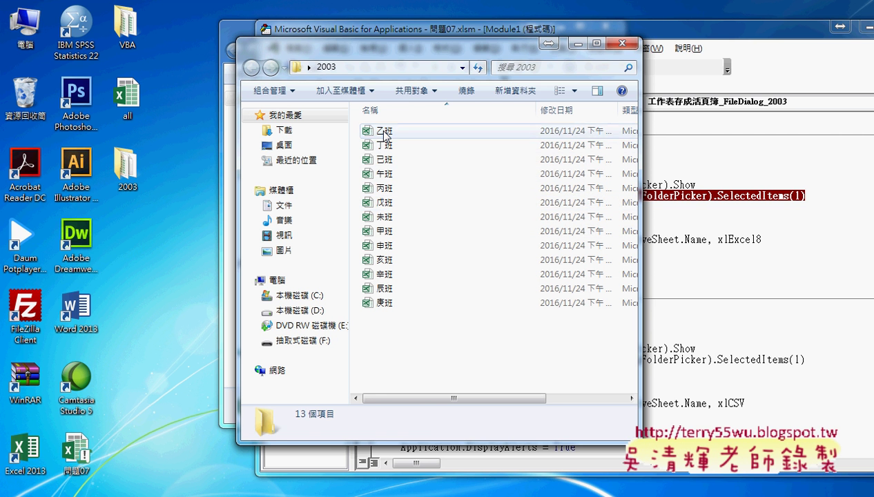
pyautogui.click(387, 133)
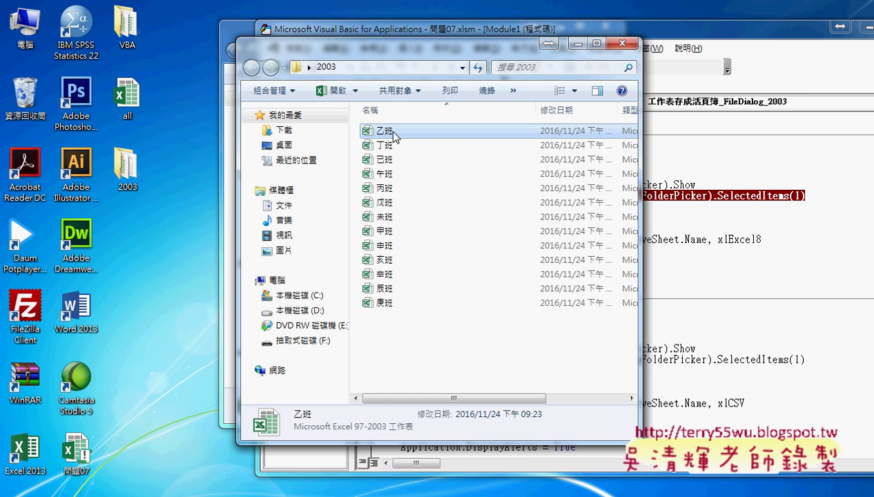
pyautogui.rightClick(393, 134)
pyautogui.click(438, 442)
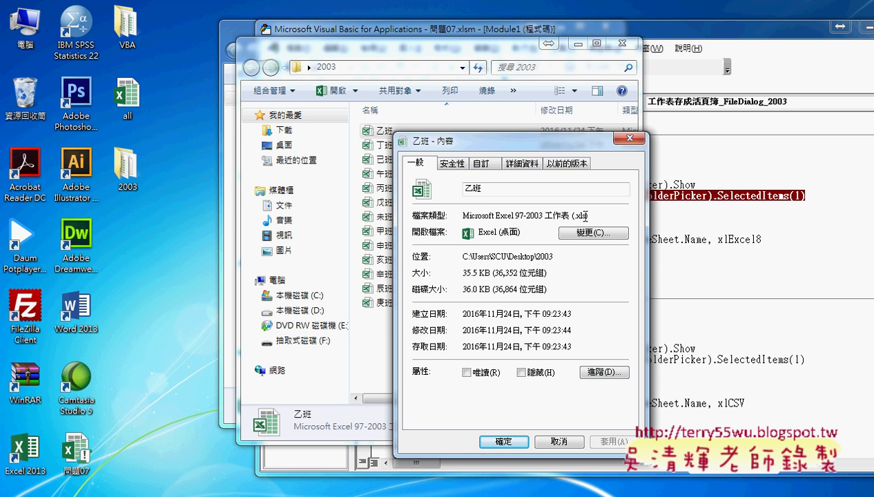
pyautogui.moveTo(586, 216); pyautogui.dragTo(574, 216)
pyautogui.click(630, 139)
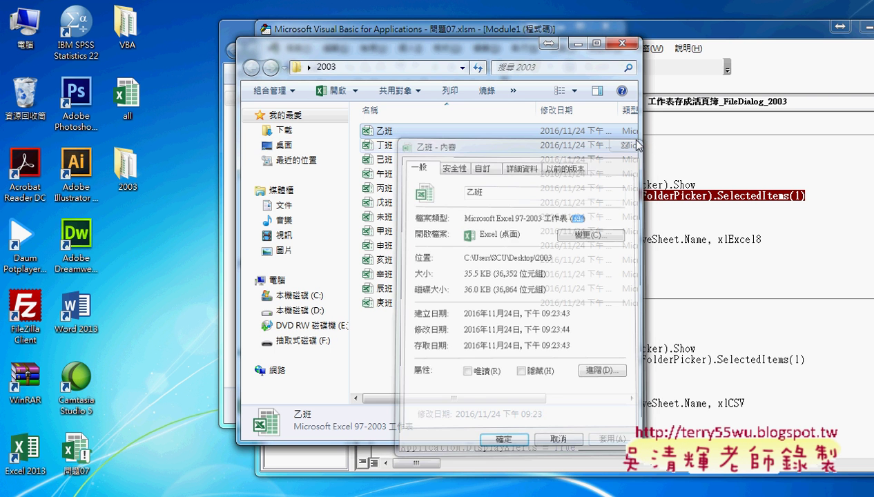
pyautogui.click(623, 43)
# Step: Create a new desktop folder named CSV
pyautogui.rightClick(133, 236)
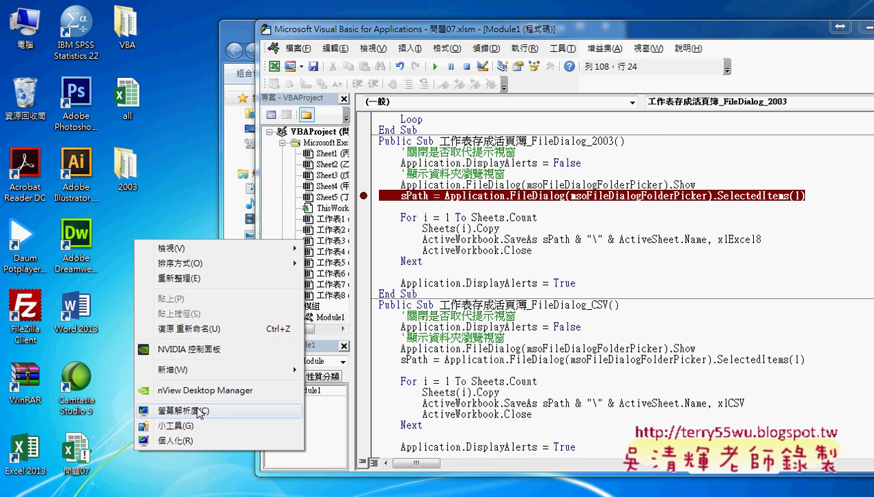
pyautogui.moveTo(215, 370)
pyautogui.click(366, 199)
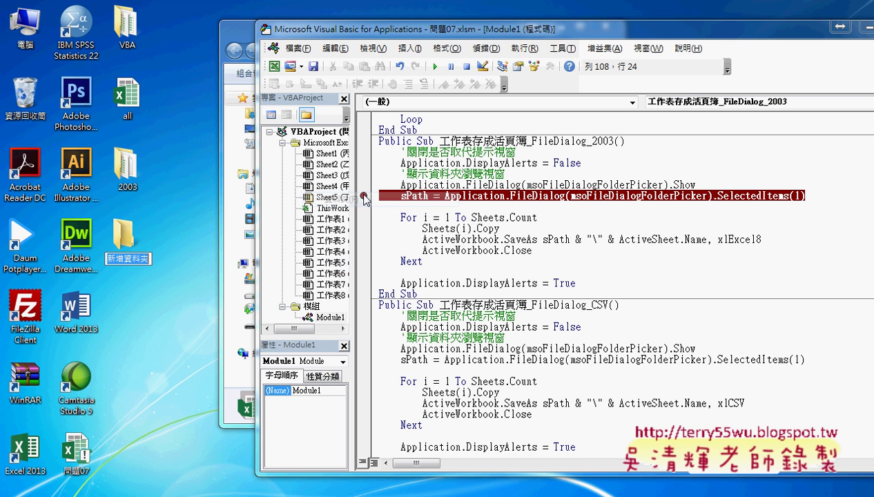
pyautogui.write('C')
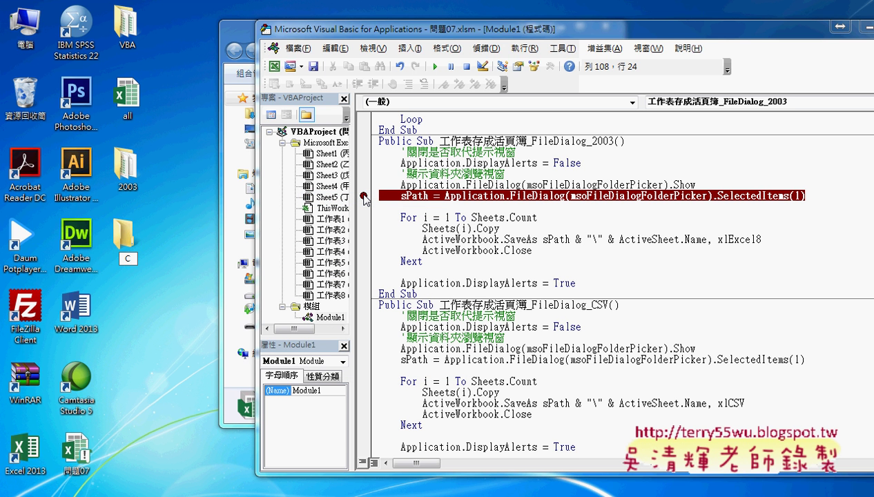
pyautogui.write('SV')
pyautogui.click(607, 279)
# Step: Compare the CSV macro's file-format argument with xlExcel8 and put the cursor in the CSV macro
pyautogui.scroll(-2, 598, 235)
pyautogui.scroll(-1, 599, 235)
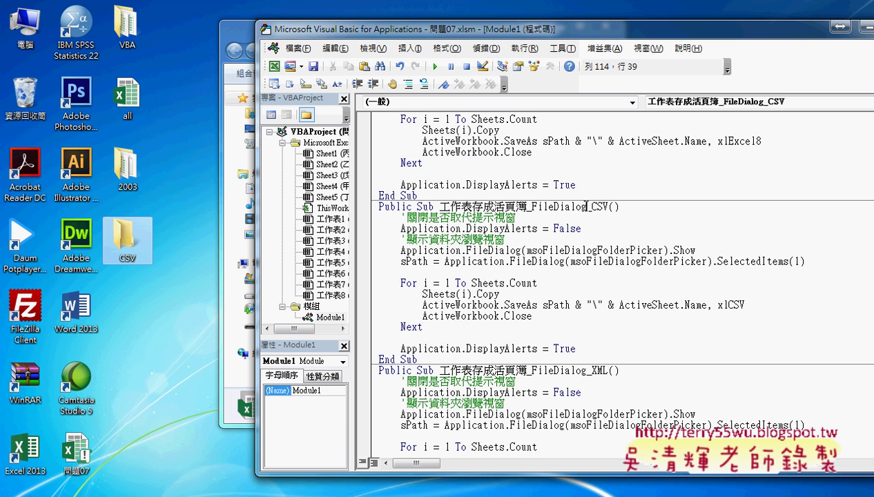
pyautogui.moveTo(587, 207); pyautogui.dragTo(608, 207)
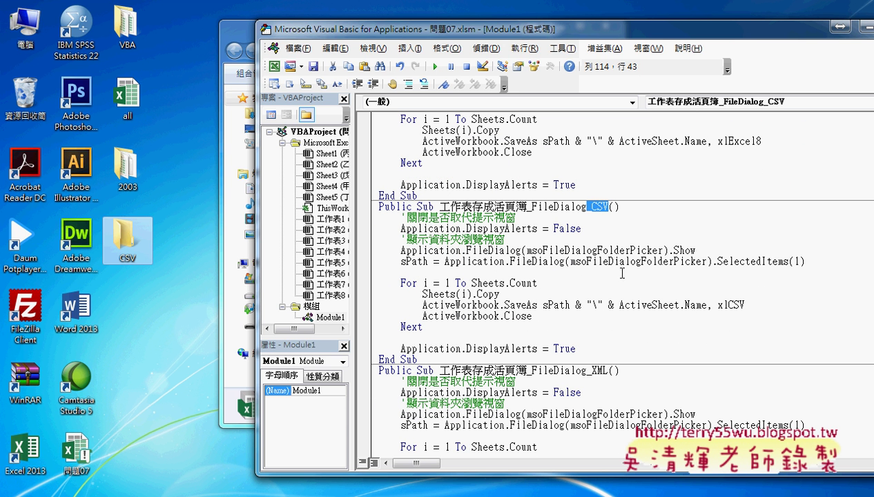
pyautogui.moveTo(708, 305); pyautogui.dragTo(726, 305)
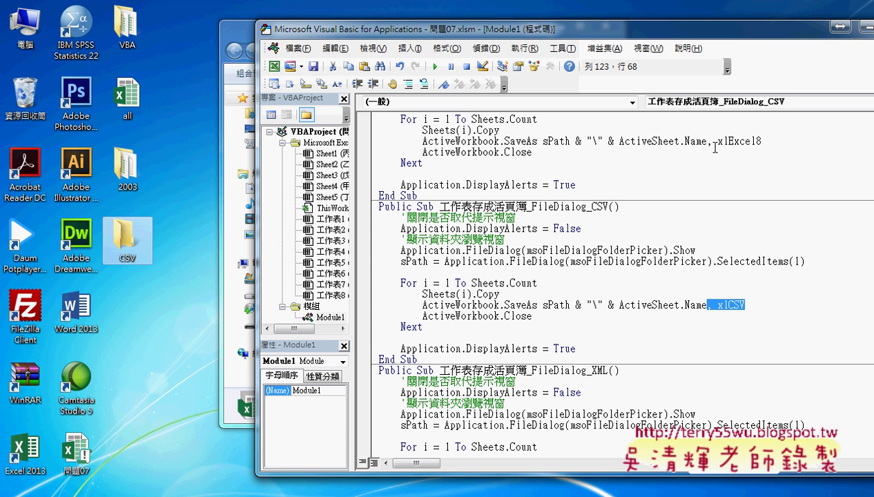
pyautogui.moveTo(707, 141); pyautogui.dragTo(774, 138)
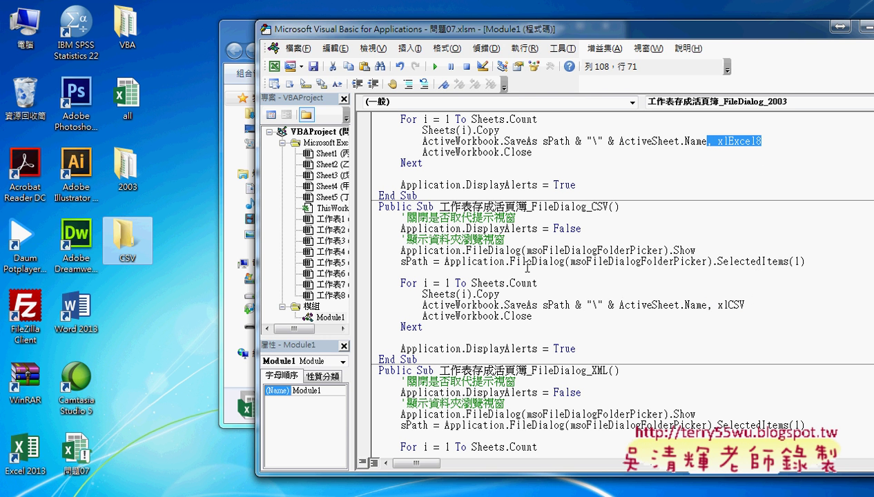
pyautogui.click(522, 262)
# Step: Run the FileDialog_CSV macro with the desktop CSV folder as the export destination
pyautogui.click(435, 66)
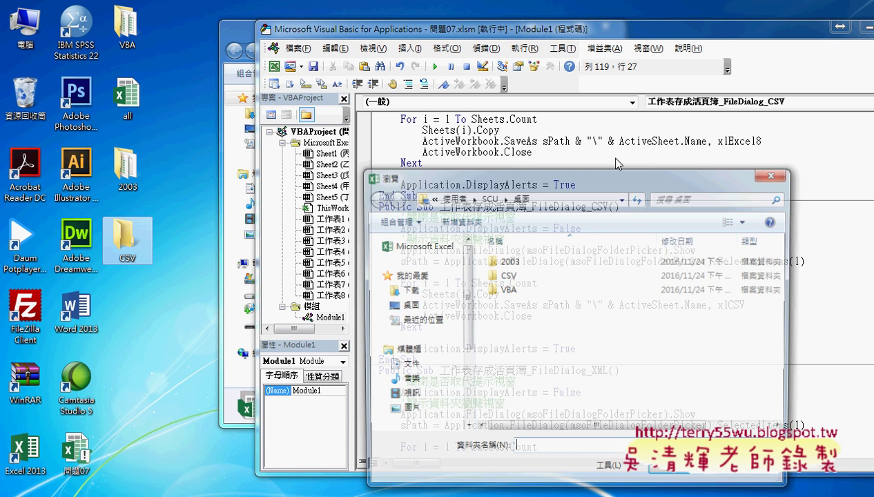
pyautogui.doubleClick(508, 275)
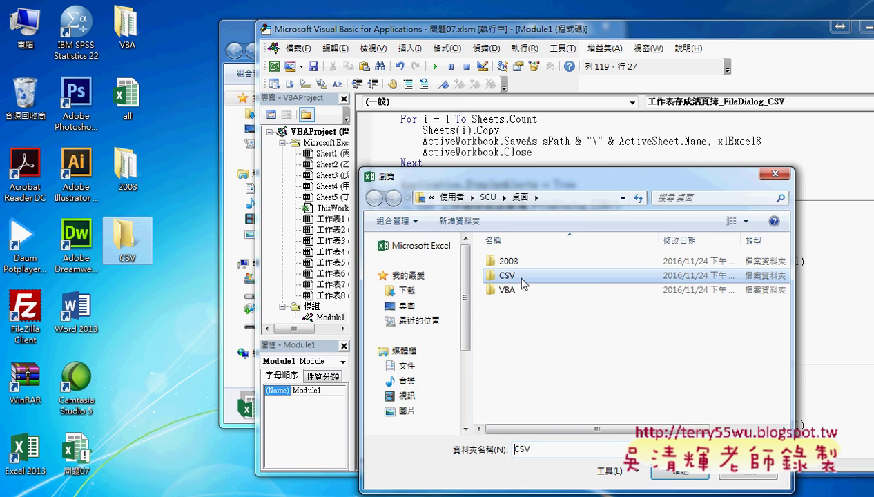
pyautogui.click(676, 473)
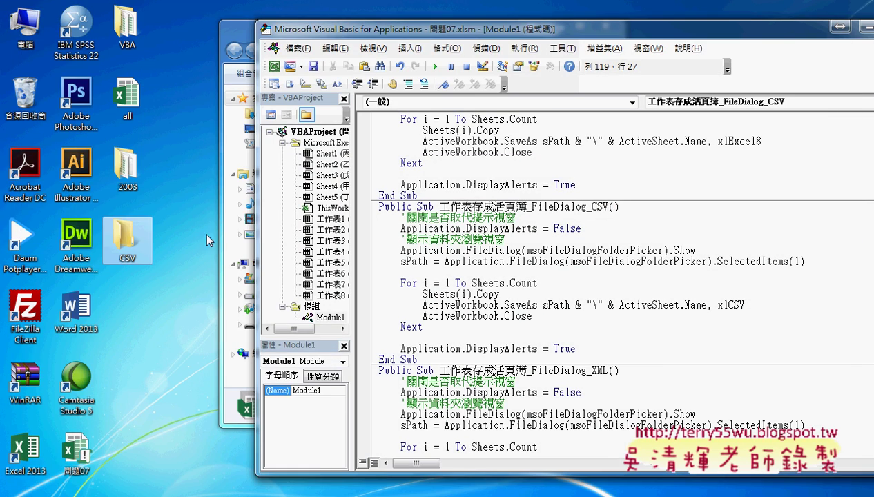
# Step: Open the desktop CSV folder and check 乙班's properties as a 386-byte .csv file
pyautogui.click(138, 247)
pyautogui.doubleClick(138, 247)
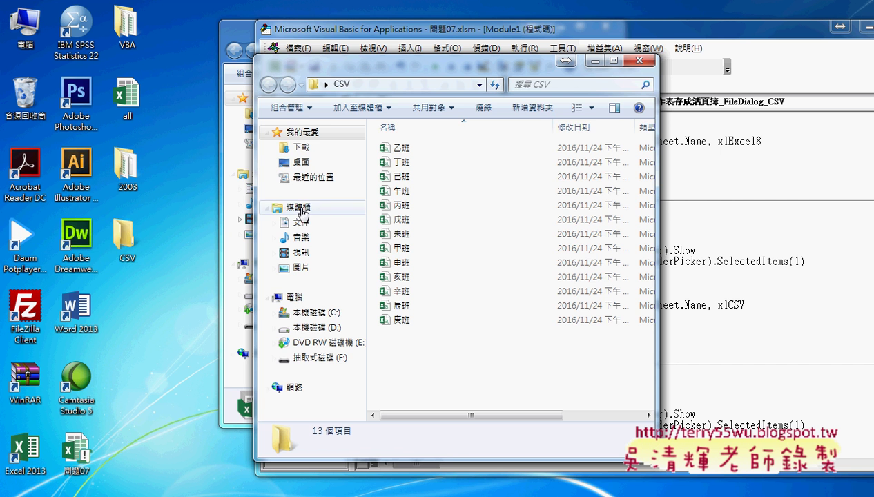
pyautogui.moveTo(445, 63); pyautogui.dragTo(305, 35)
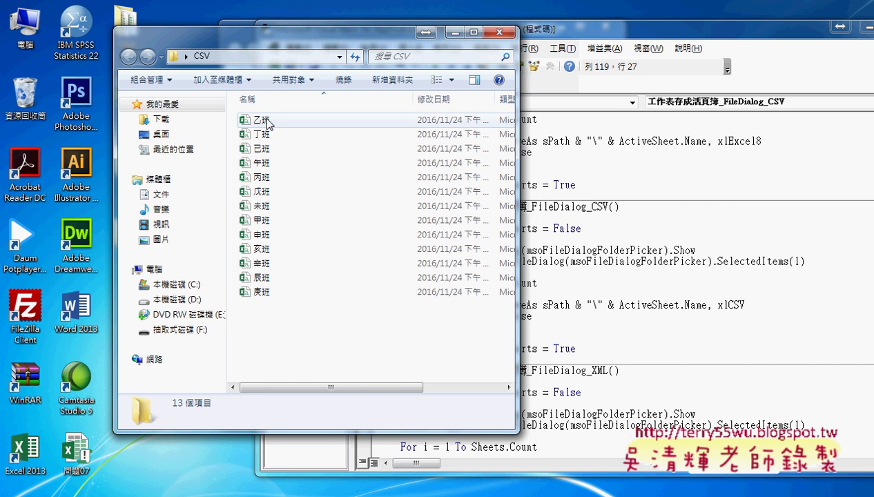
pyautogui.rightClick(263, 119)
pyautogui.click(312, 429)
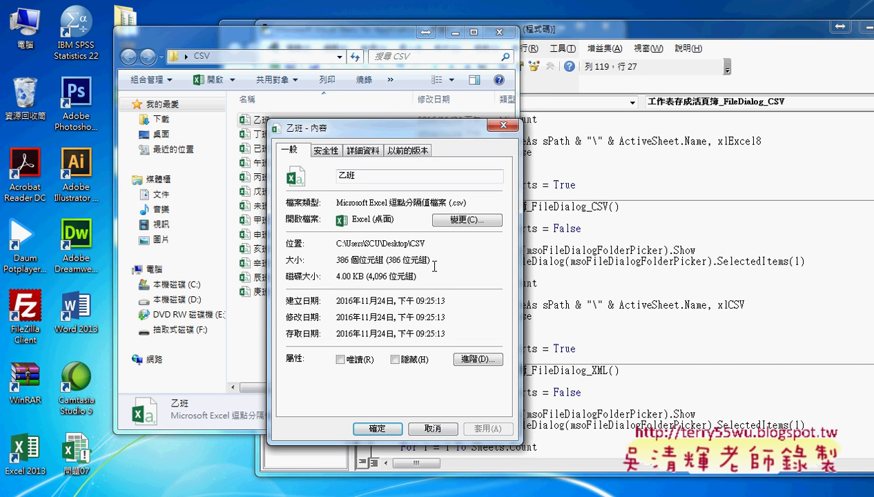
pyautogui.click(435, 426)
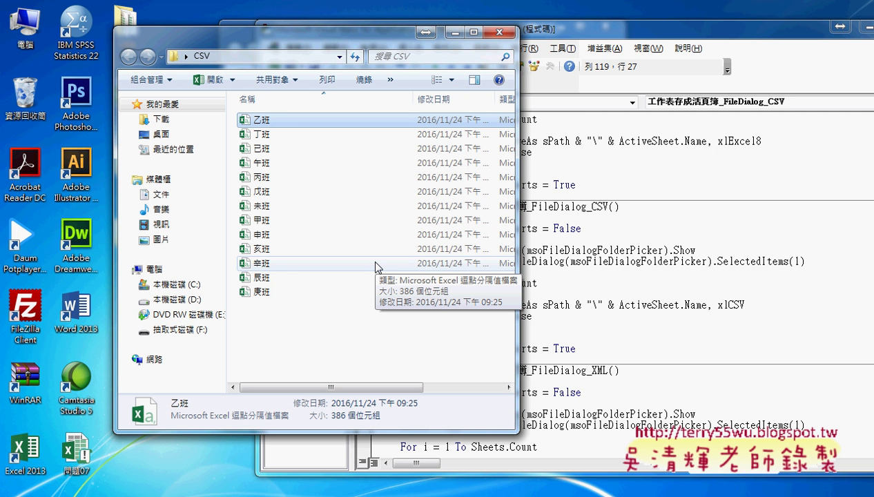
# Step: Open the 乙班 file in Notepad as plain comma-separated text
pyautogui.rightClick(288, 118)
pyautogui.moveTo(335, 207)
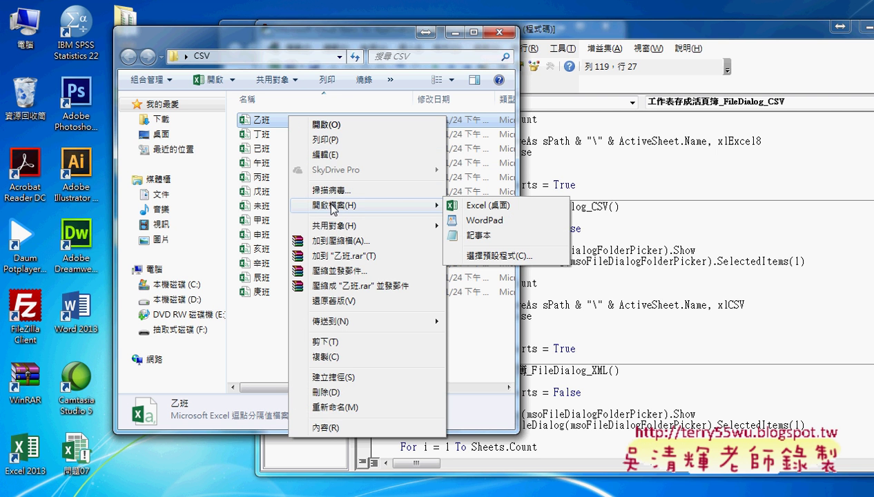
pyautogui.click(488, 242)
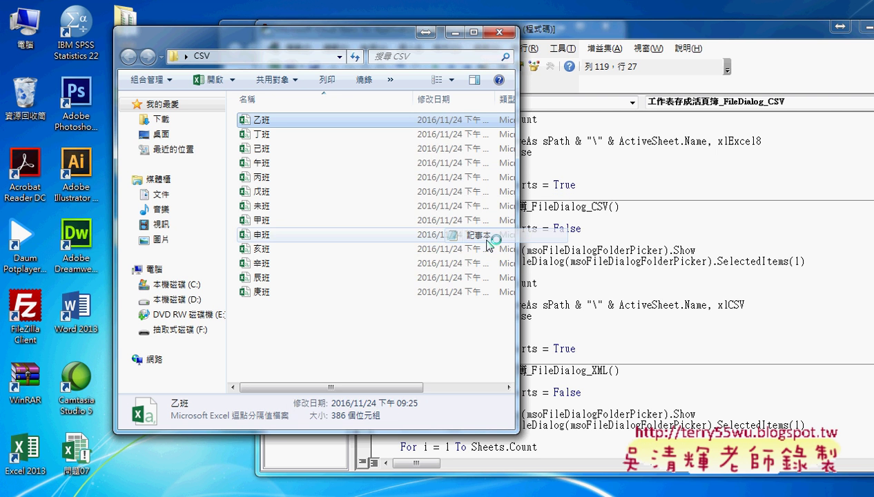
pyautogui.moveTo(344, 50); pyautogui.dragTo(647, 54)
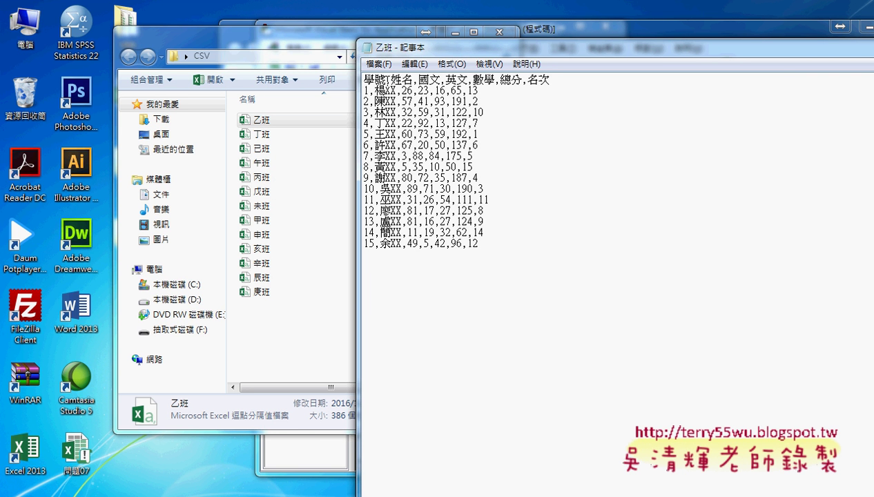
# Step: Highlight the header line and a comma separator in the 乙班 text
pyautogui.moveTo(363, 79); pyautogui.dragTo(589, 80)
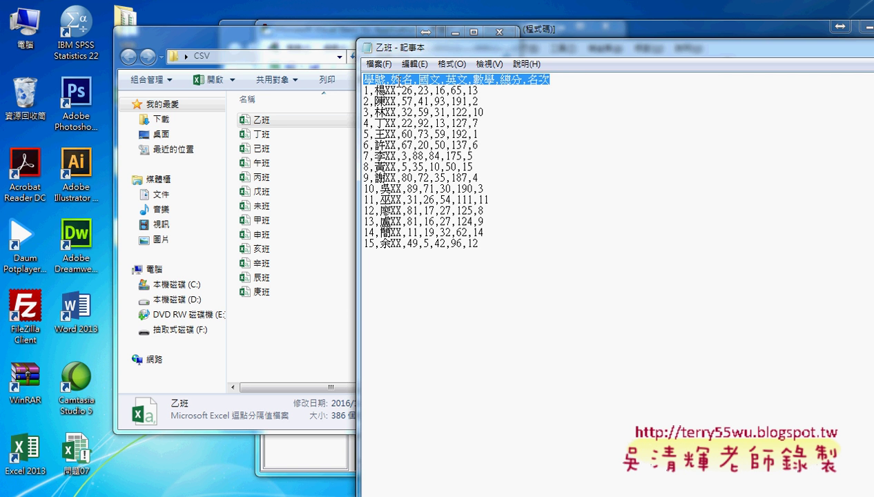
pyautogui.click(394, 82)
pyautogui.moveTo(386, 80); pyautogui.dragTo(392, 79)
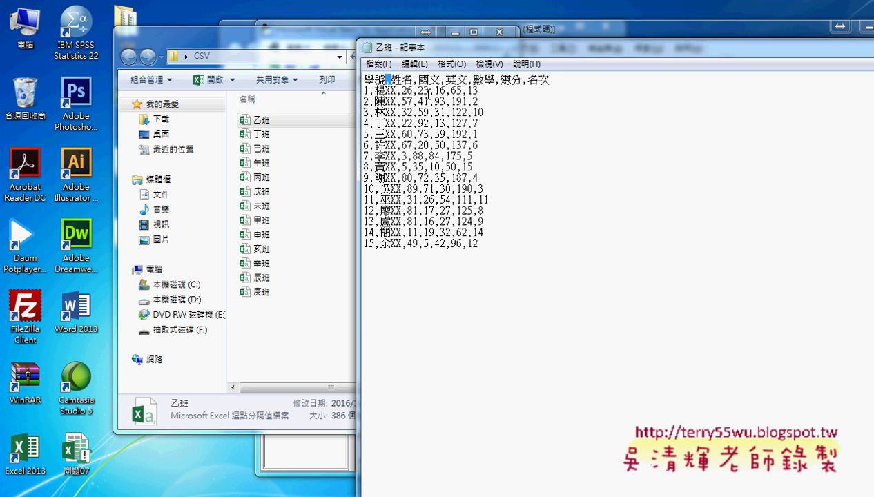
pyautogui.moveTo(455, 47); pyautogui.dragTo(391, 26)
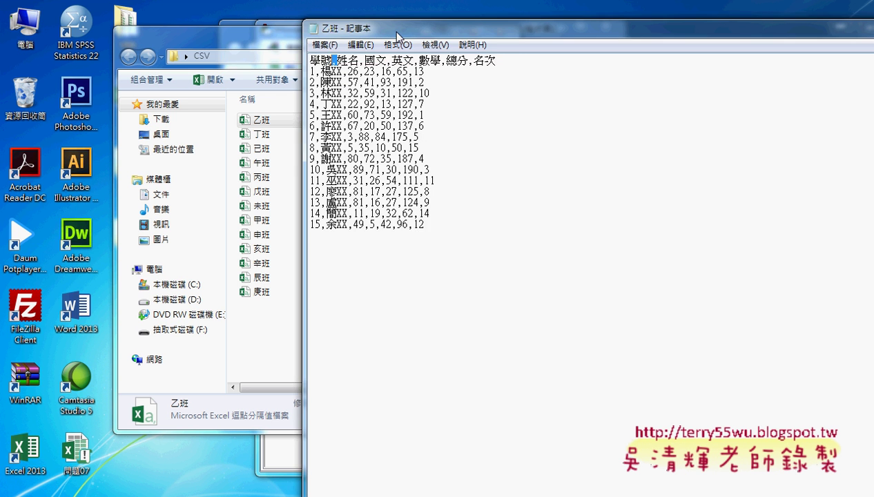
pyautogui.click(322, 43)
pyautogui.click(343, 105)
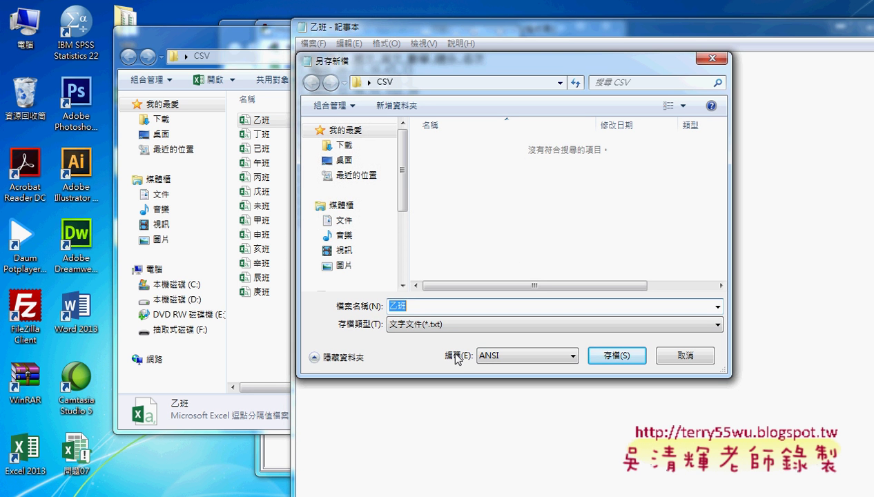
pyautogui.click(535, 356)
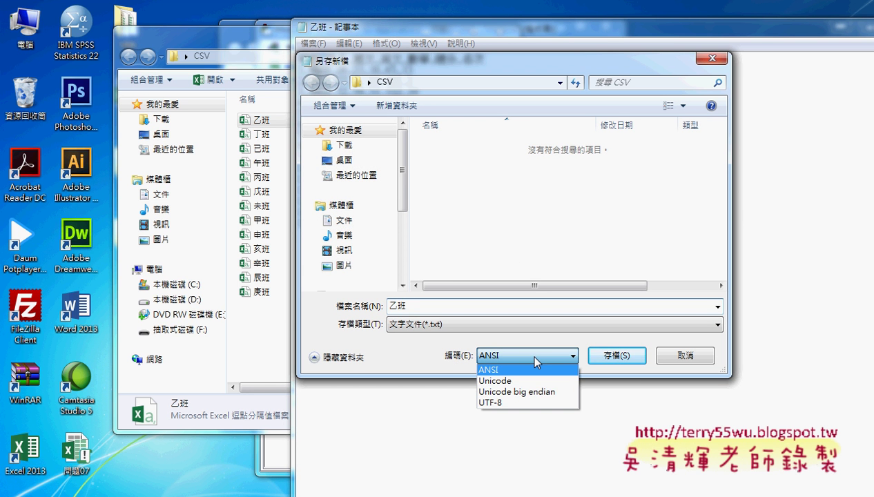
pyautogui.click(518, 400)
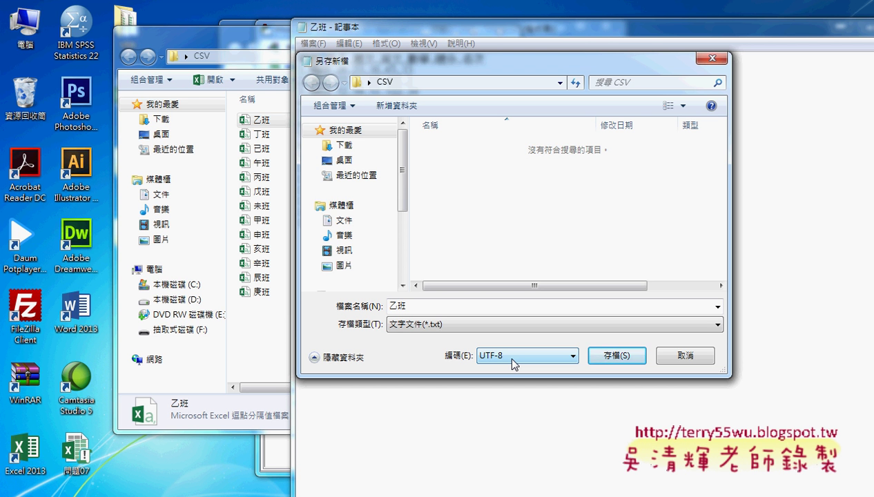
pyautogui.click(681, 356)
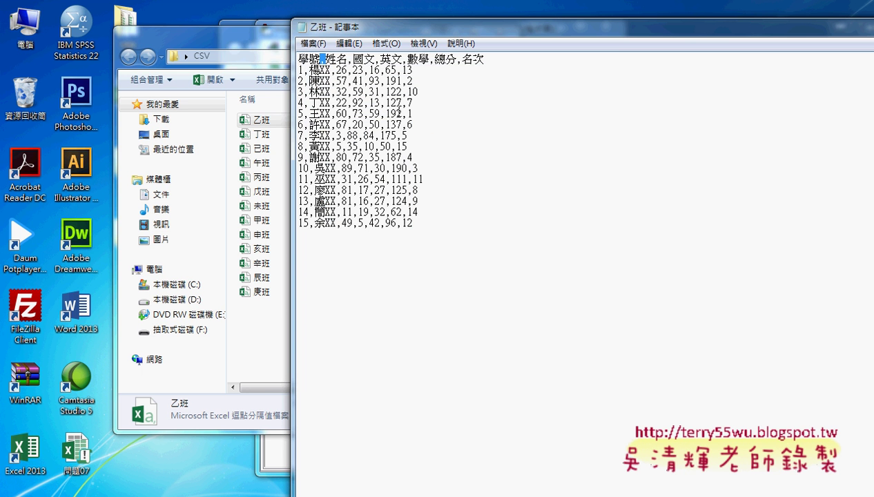
# Step: Close the 乙班 Notepad window and bring back the Chrome XlFileFormat reference page
pyautogui.click(301, 28)
pyautogui.click(301, 27)
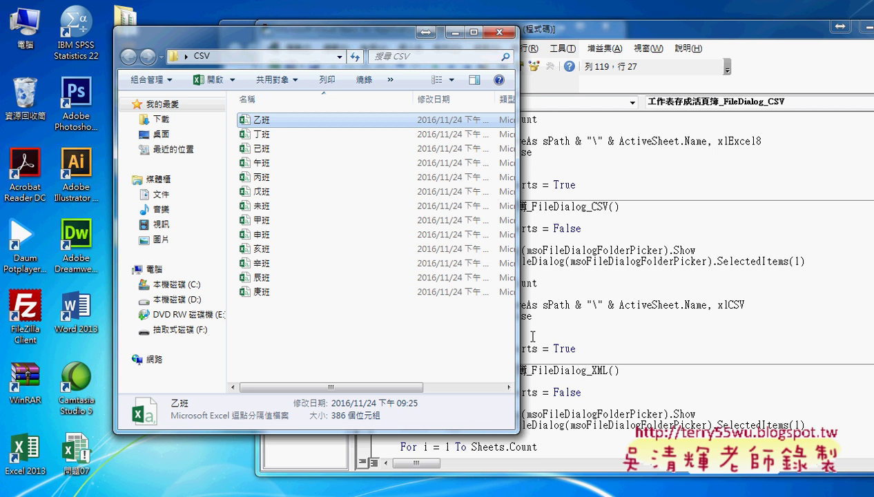
pyautogui.moveTo(144, 491)
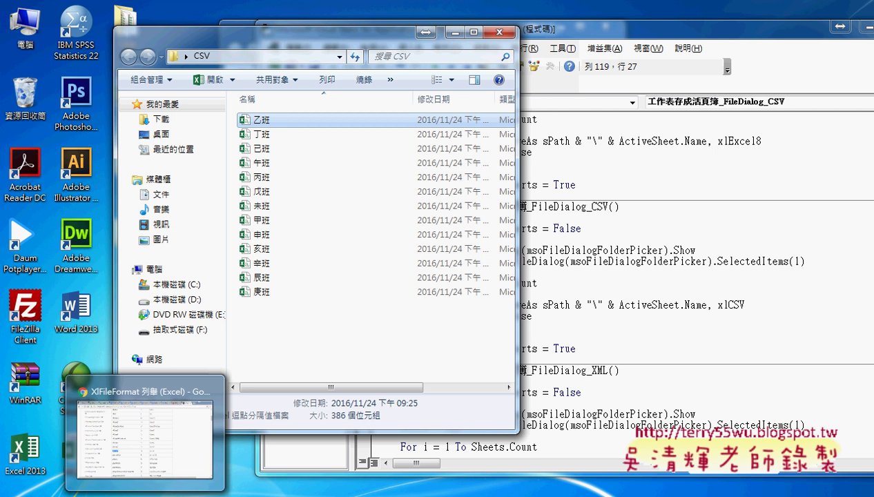
pyautogui.click(152, 458)
pyautogui.scroll(3, 626, 248)
# Step: Return from XlFileFormat to the Workbook.SaveAs page, then show the 程式碼 Google Doc
pyautogui.scroll(4, 627, 248)
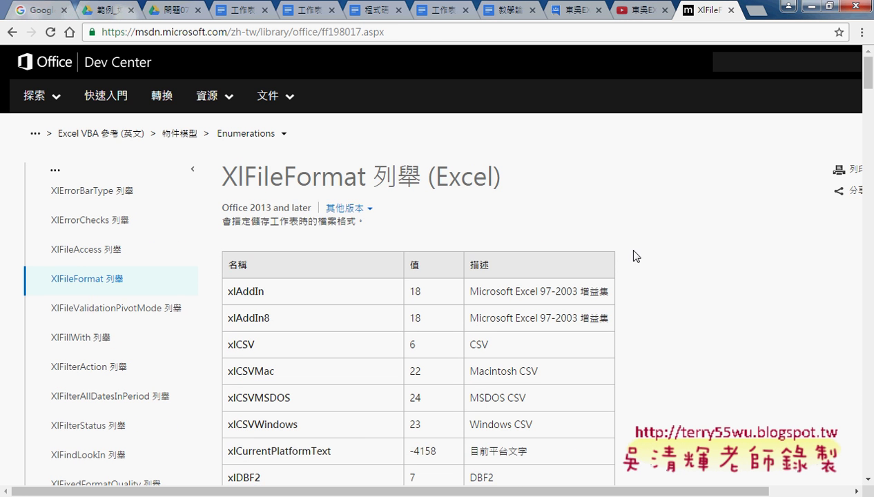
pyautogui.click(12, 32)
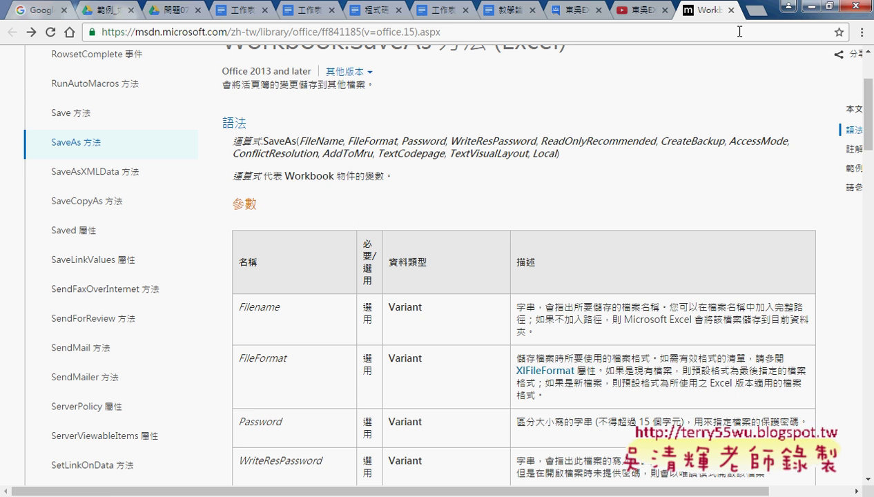
pyautogui.click(369, 14)
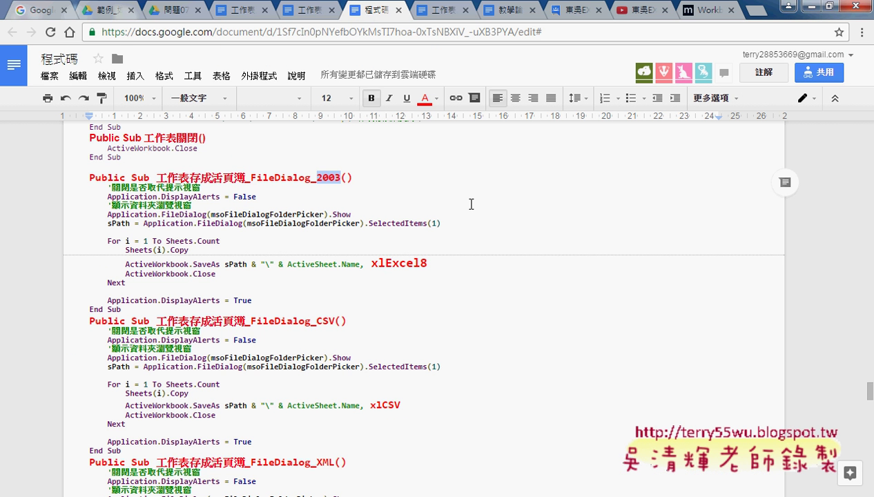
# Step: Scroll the 程式碼 notes down to the 合併活頁簿 sub, then minimize Chrome
pyautogui.scroll(-2, 471, 204)
pyautogui.scroll(-1, 471, 203)
pyautogui.scroll(-2, 471, 204)
pyautogui.scroll(-1, 471, 204)
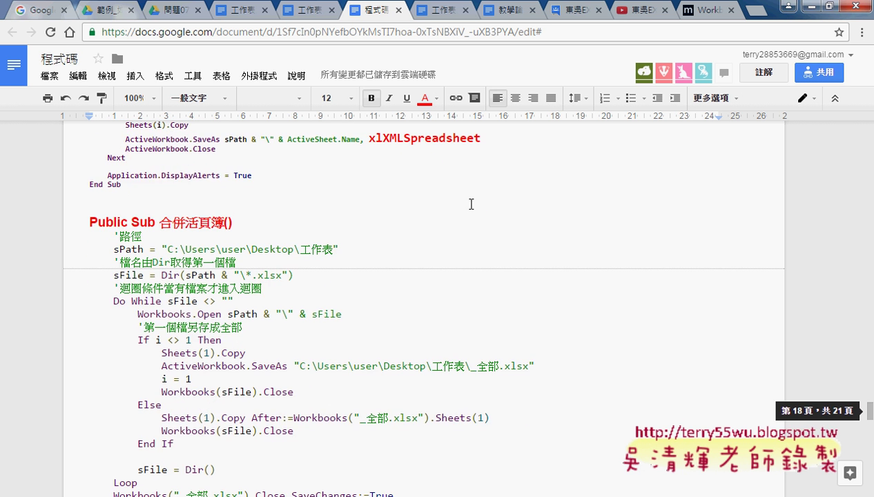
pyautogui.scroll(-1, 471, 204)
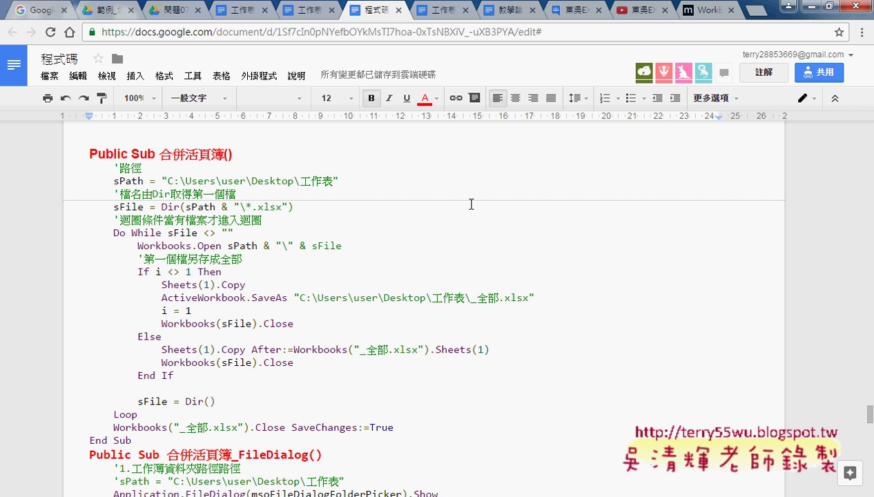
pyautogui.click(802, 6)
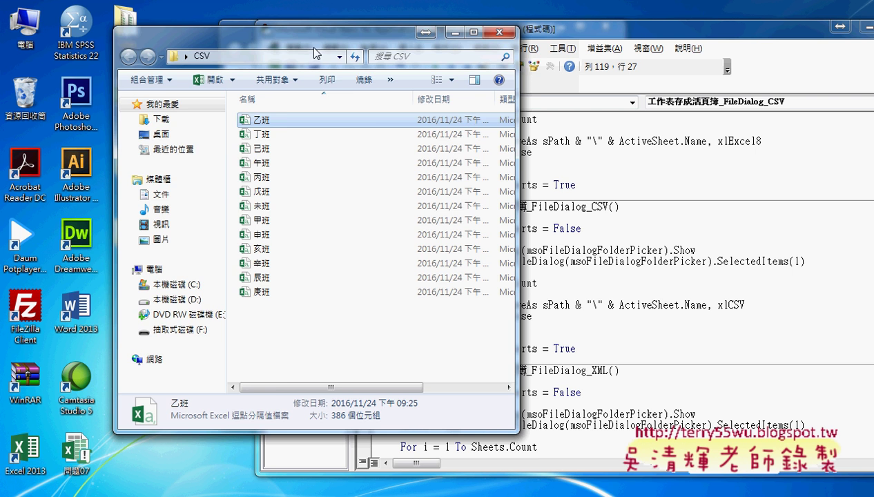
# Step: Close the CSV window, open the VBA folder, and delete the old desktop 'all' workbook
pyautogui.click(490, 31)
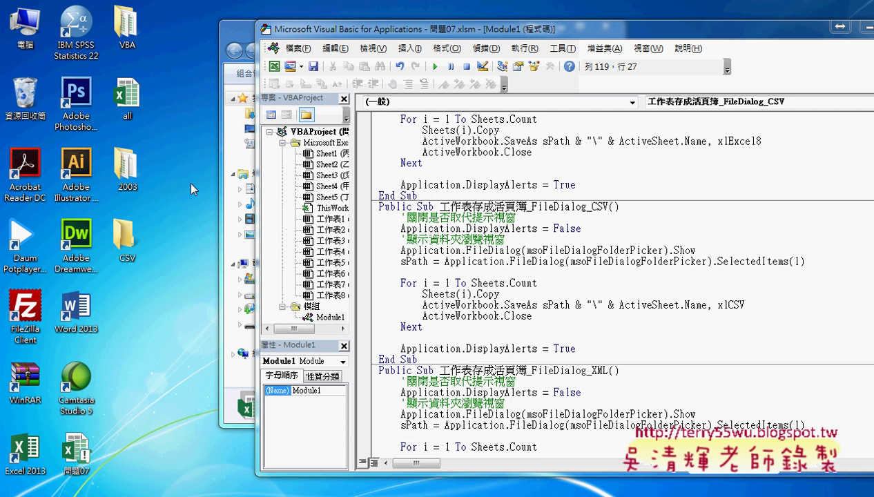
pyautogui.doubleClick(128, 42)
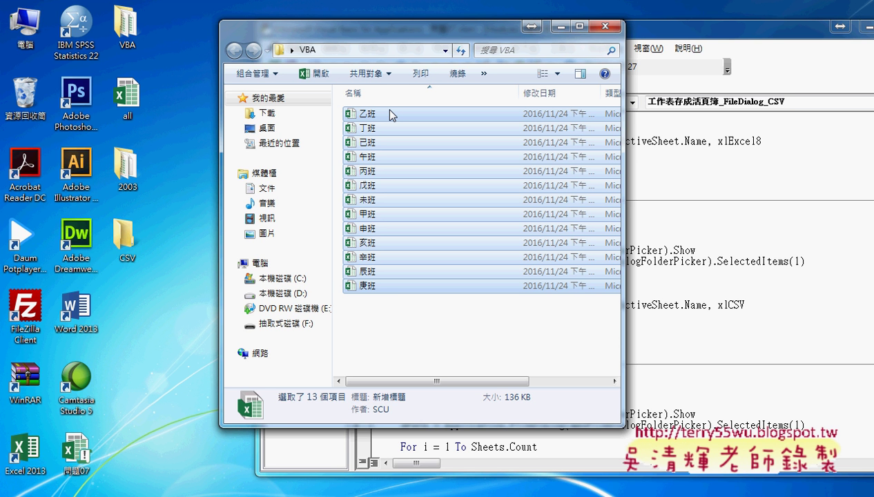
pyautogui.rightClick(141, 96)
pyautogui.click(187, 374)
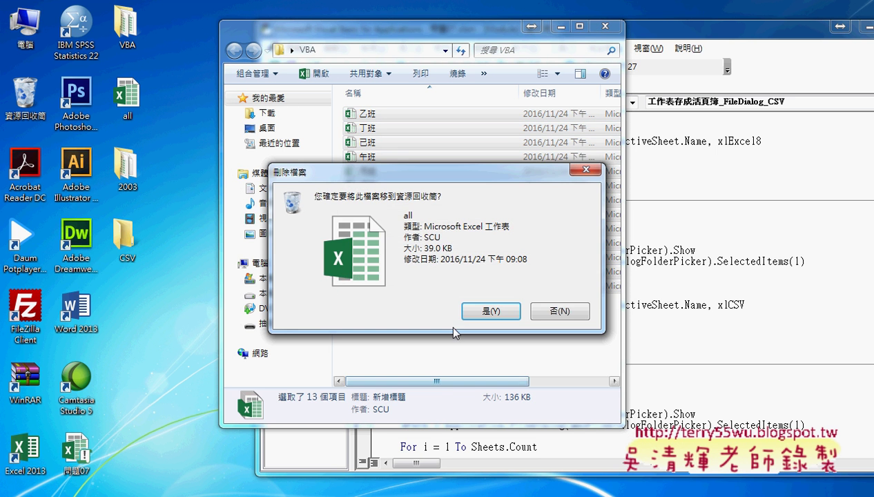
pyautogui.click(563, 311)
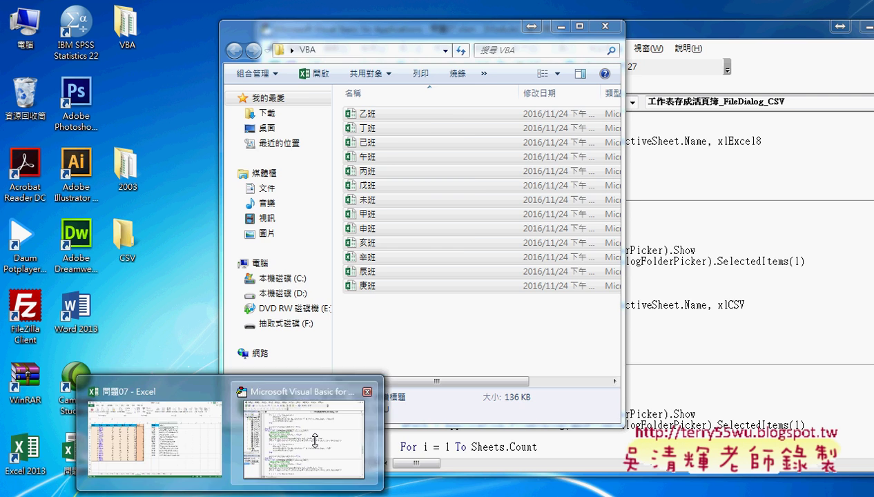
pyautogui.click(314, 442)
pyautogui.scroll(-3, 545, 236)
pyautogui.scroll(-6, 546, 236)
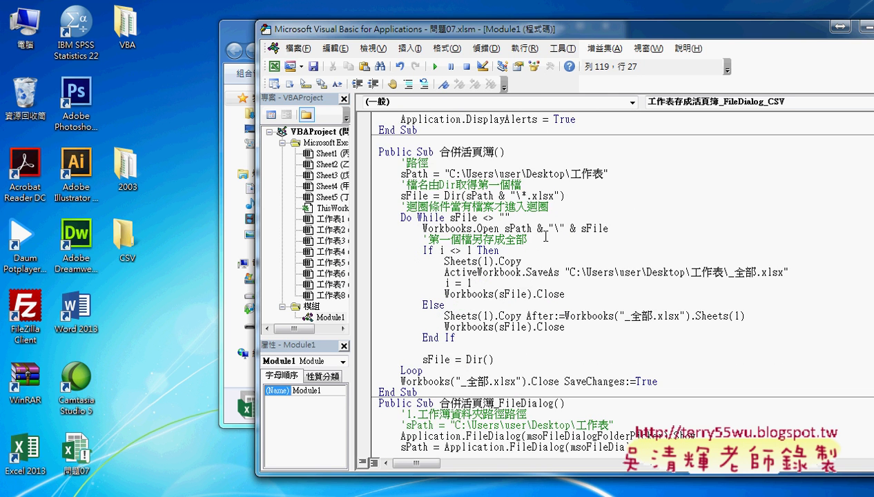
pyautogui.scroll(-2, 546, 236)
pyautogui.scroll(2, 546, 237)
pyautogui.moveTo(440, 152); pyautogui.dragTo(495, 152)
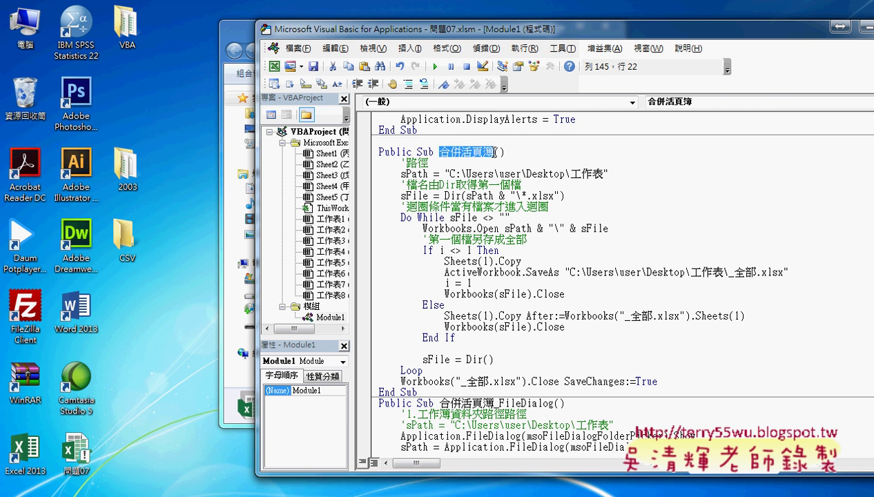
pyautogui.scroll(-1, 553, 245)
pyautogui.scroll(-2, 552, 246)
pyautogui.scroll(-2, 552, 245)
pyautogui.click(500, 239)
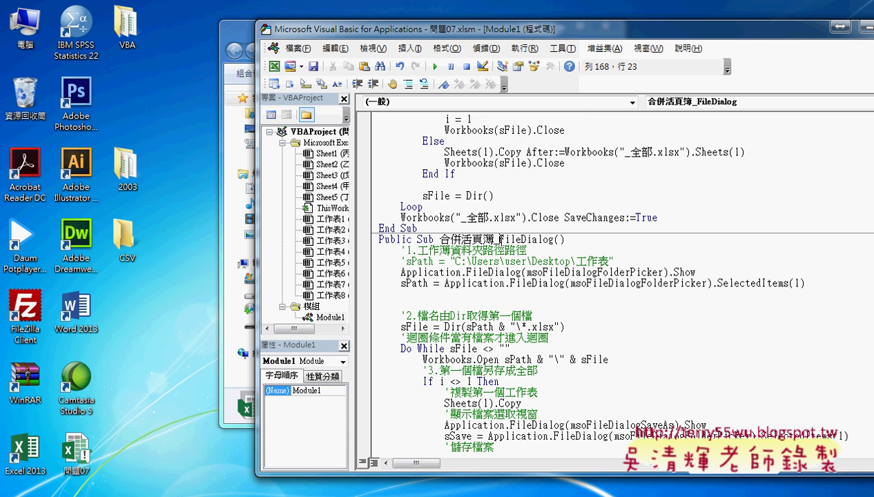
pyautogui.moveTo(501, 239); pyautogui.dragTo(554, 239)
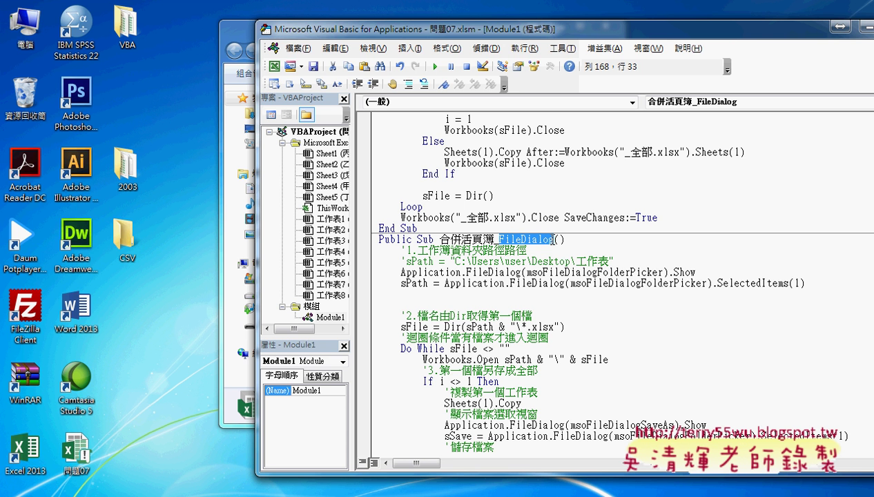
pyautogui.scroll(-2, 662, 282)
pyautogui.scroll(-1, 654, 264)
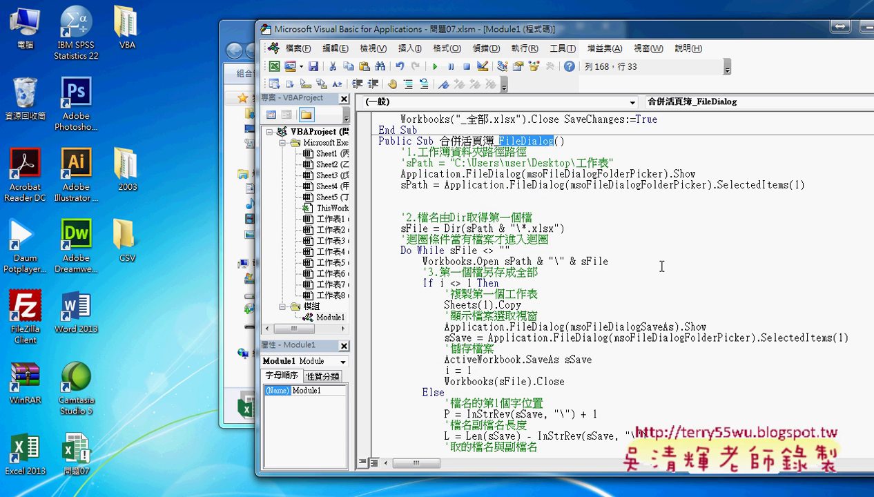
pyautogui.moveTo(400, 174)
pyautogui.mouseDown()
pyautogui.moveTo(765, 177)
pyautogui.moveTo(689, 276)
pyautogui.moveTo(373, 267)
pyautogui.mouseUp()
pyautogui.scroll(-2, 825, 186)
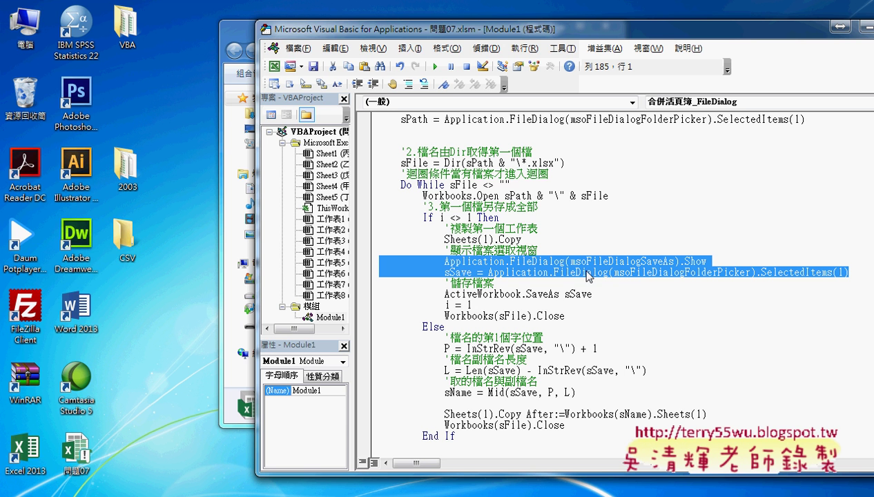
pyautogui.press('Left')
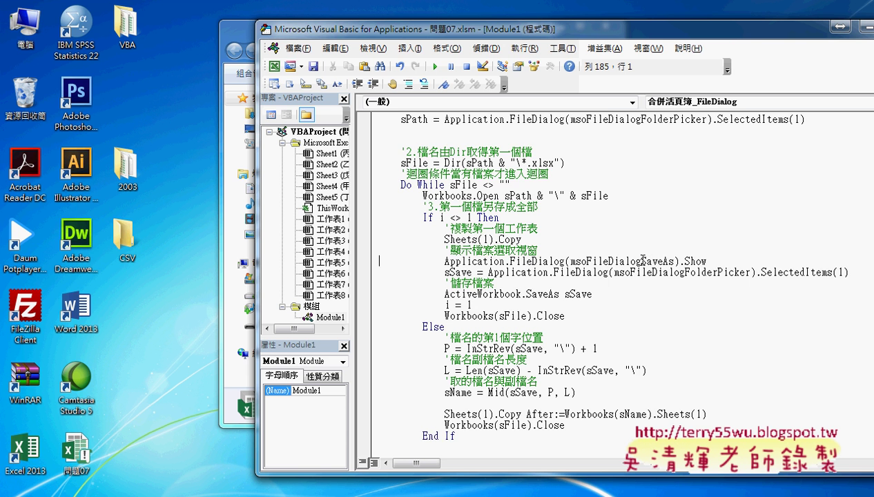
pyautogui.moveTo(641, 261); pyautogui.dragTo(673, 261)
pyautogui.scroll(1, 681, 242)
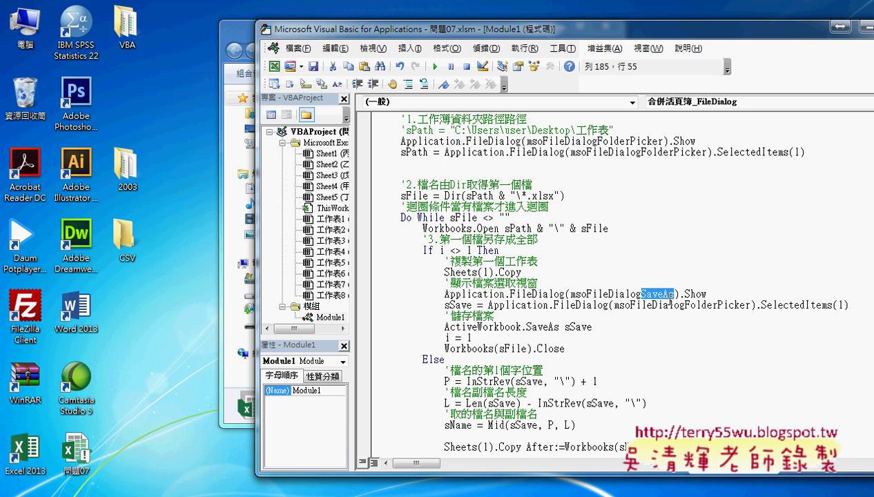
pyautogui.doubleClick(125, 25)
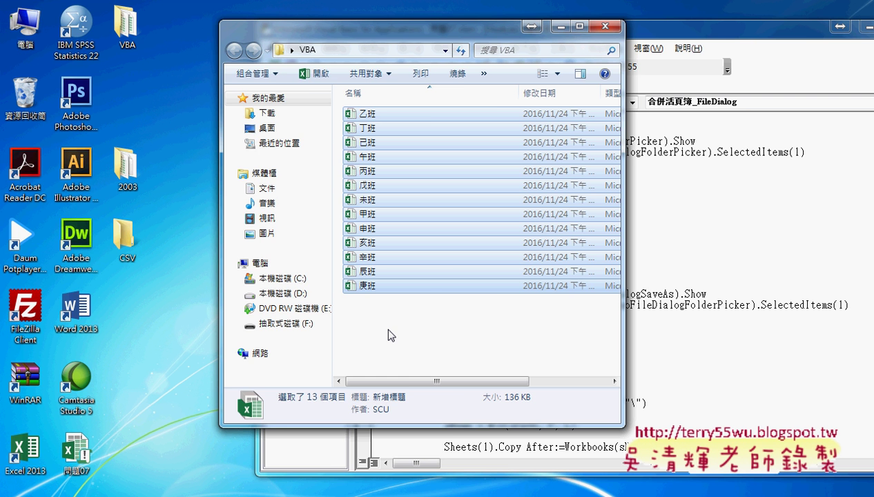
pyautogui.click(606, 26)
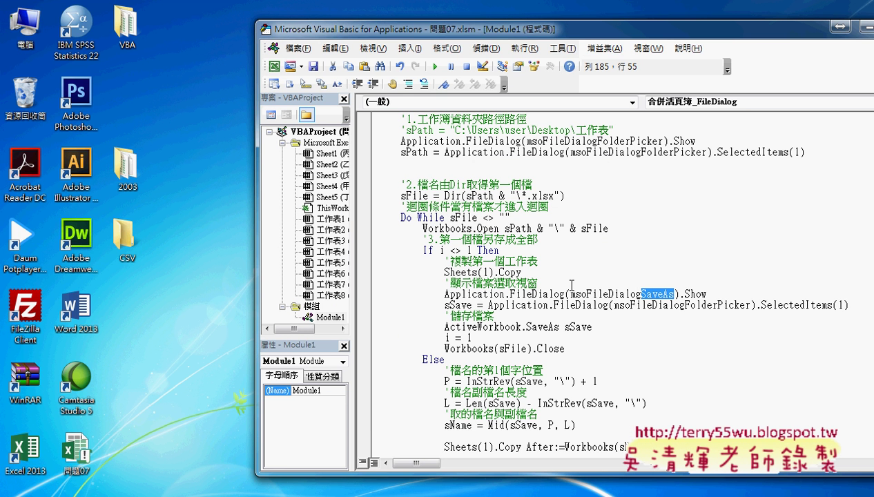
# Step: Run 合併活頁簿_FileDialog and pick the desktop VBA folder as the source
pyautogui.moveTo(401, 218); pyautogui.dragTo(446, 218)
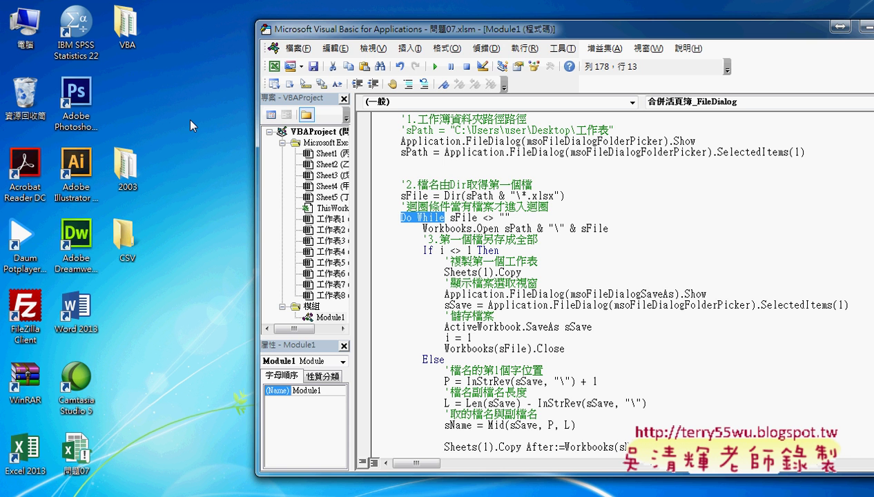
pyautogui.click(497, 141)
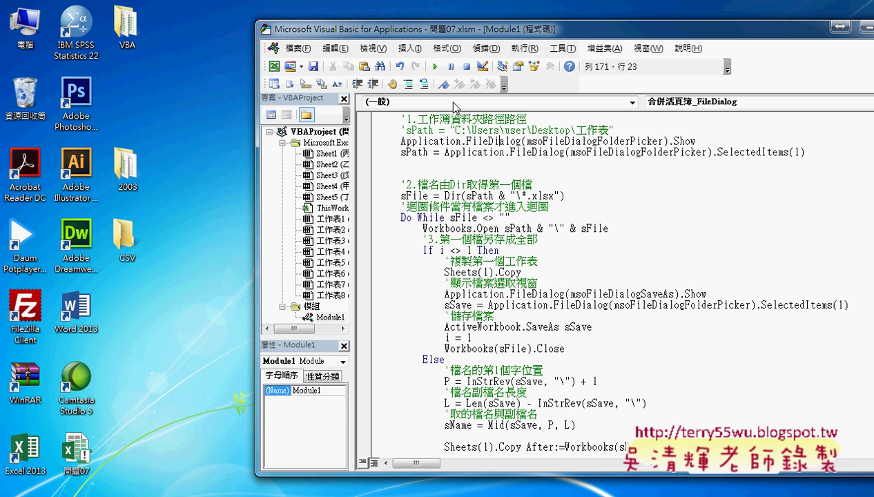
pyautogui.click(434, 67)
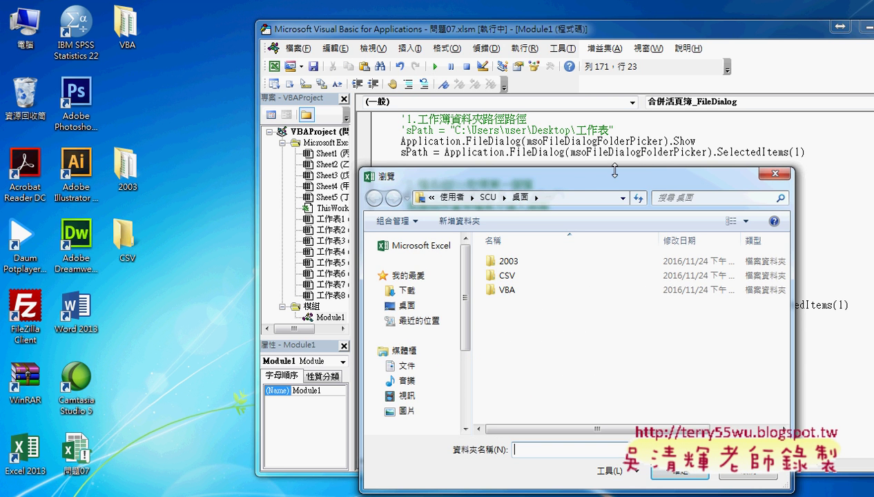
pyautogui.doubleClick(508, 290)
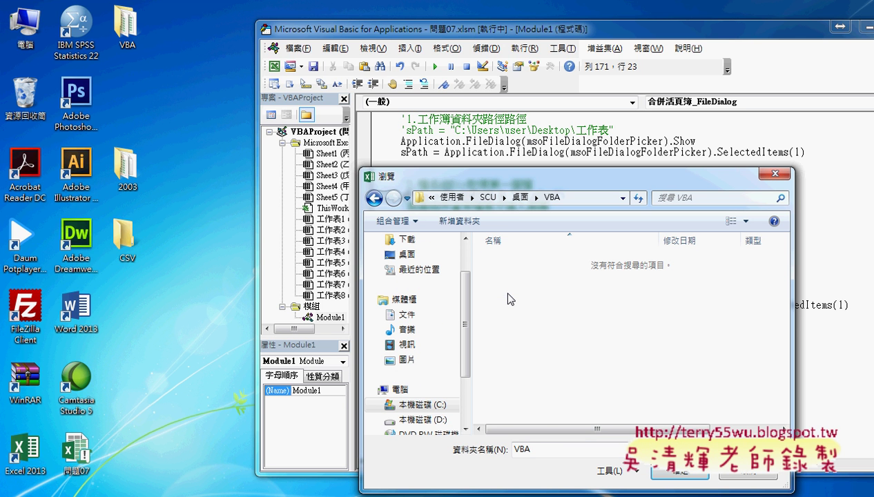
pyautogui.click(682, 474)
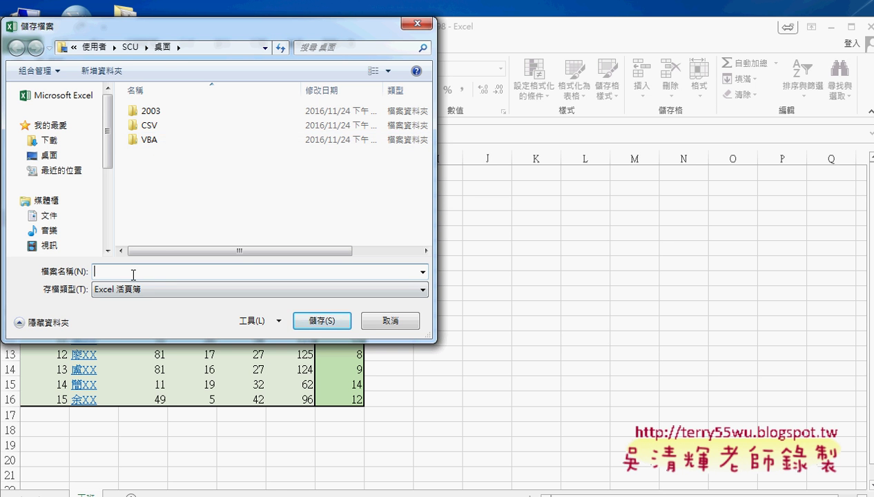
# Step: Save the merged workbook on the desktop with the file name 'all'
pyautogui.write('all')
pyautogui.click(338, 323)
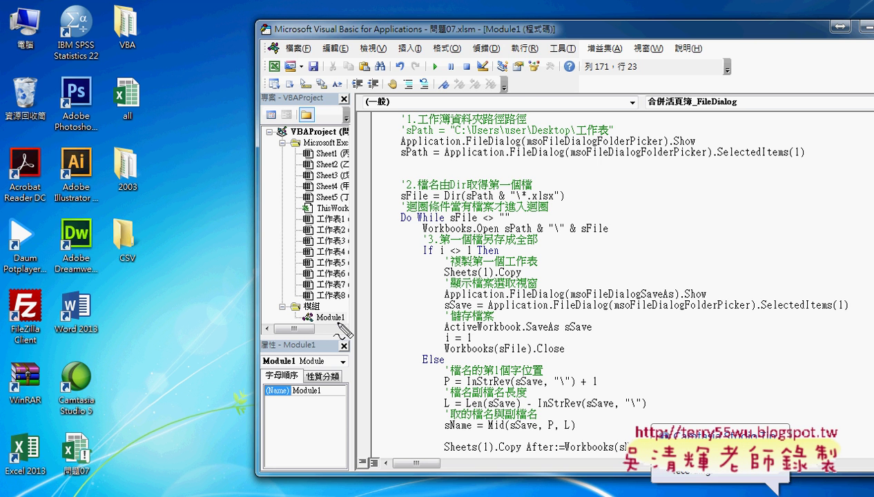
# Step: Open the desktop 'all' workbook in Excel and maximize it to view the class sheets
pyautogui.moveTo(158, 82); pyautogui.dragTo(162, 87)
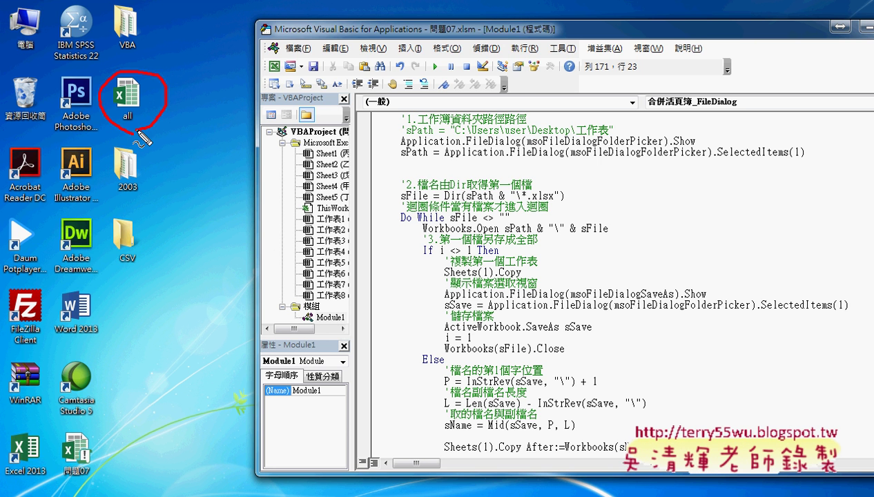
pyautogui.moveTo(143, 27)
pyautogui.mouseDown()
pyautogui.moveTo(153, 75)
pyautogui.moveTo(163, 76)
pyautogui.mouseUp()
pyautogui.press('Escape')
pyautogui.doubleClick(127, 97)
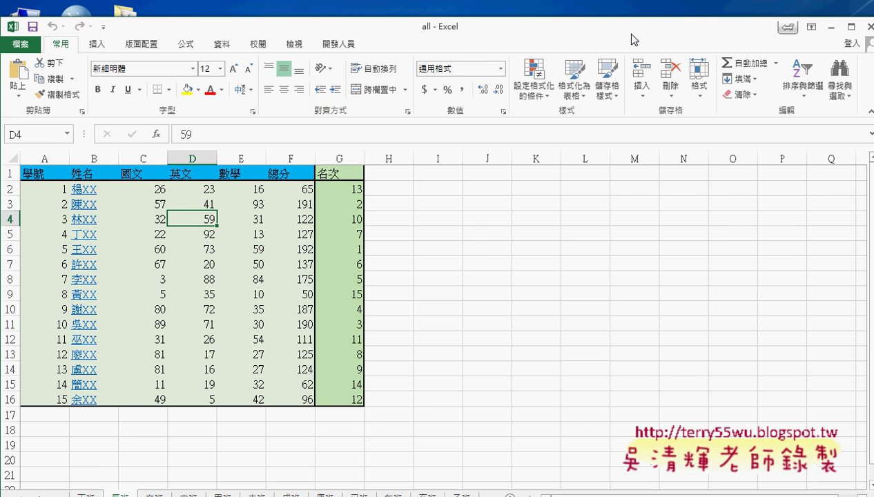
pyautogui.doubleClick(623, 33)
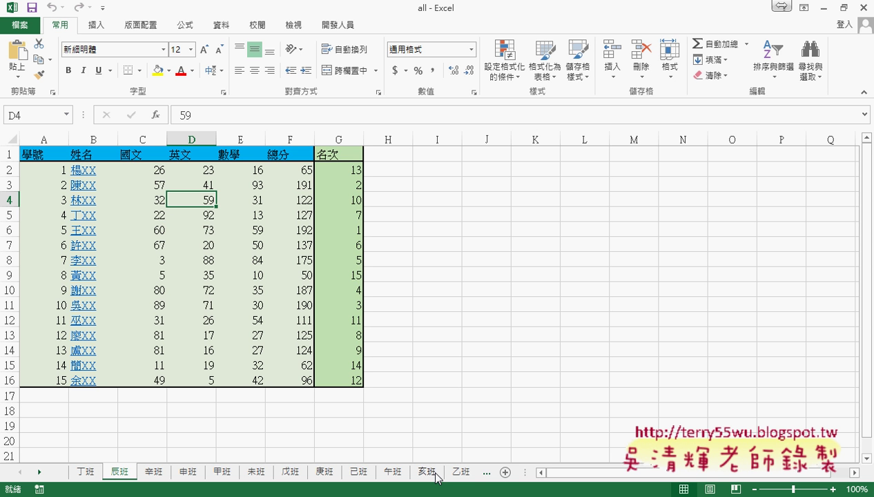
# Step: Close the 'all' workbook and review Module1's 2003 and CSV export macros
pyautogui.click(862, 7)
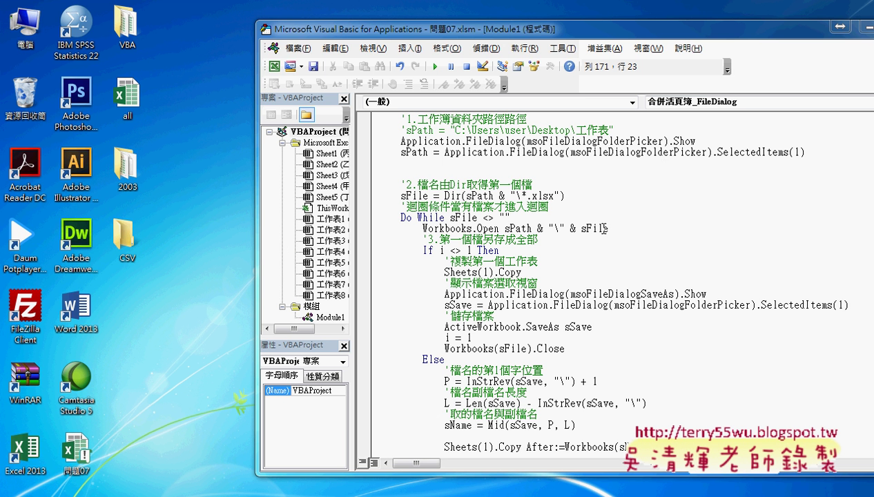
pyautogui.scroll(3, 592, 249)
pyautogui.scroll(6, 592, 249)
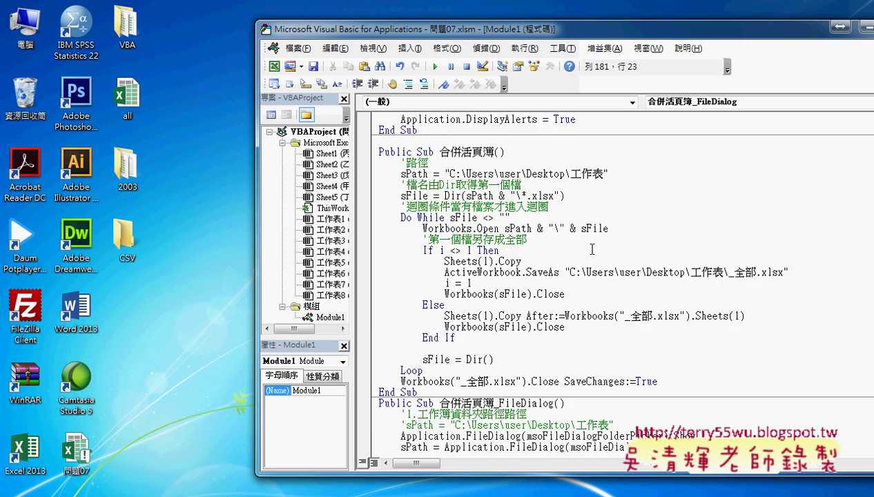
pyautogui.scroll(9, 592, 249)
pyautogui.scroll(1, 592, 249)
pyautogui.scroll(7, 592, 250)
pyautogui.scroll(1, 607, 228)
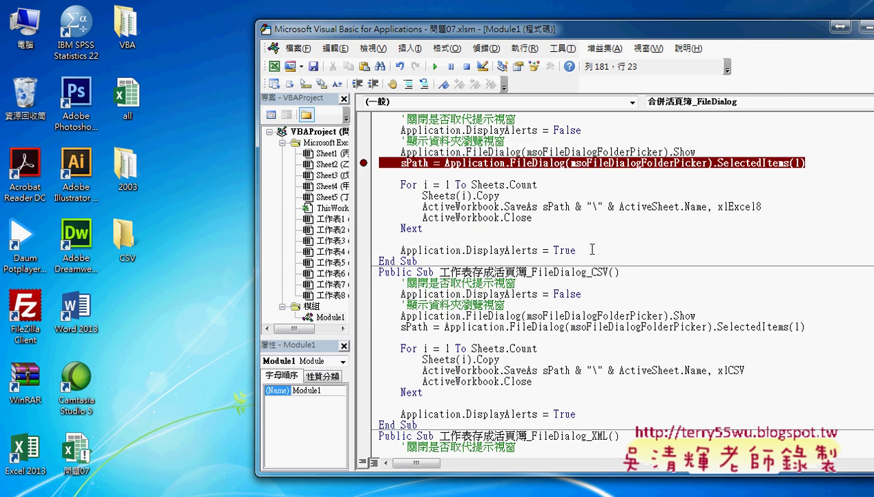
pyautogui.scroll(3, 634, 189)
pyautogui.scroll(1, 633, 190)
pyautogui.click(604, 205)
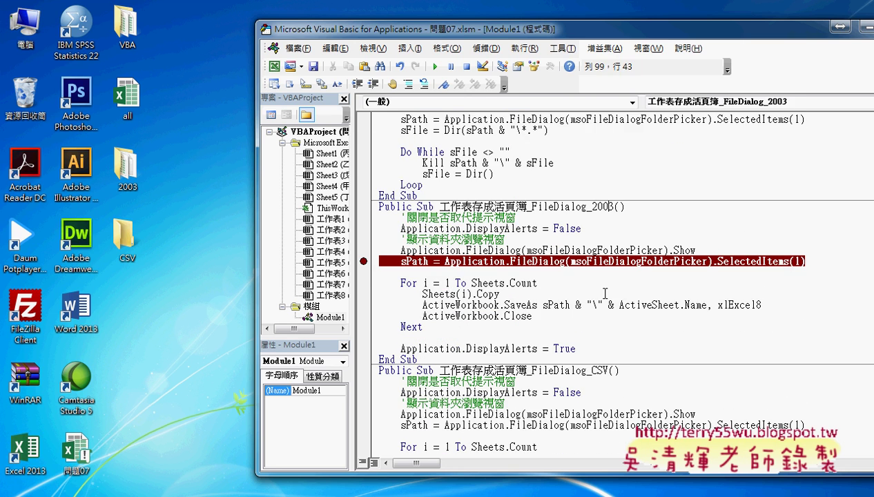
pyautogui.click(603, 371)
# Step: Scroll down to 合併活頁簿_FileDialog and maximize the VBA editor window
pyautogui.scroll(-1, 691, 371)
pyautogui.scroll(-6, 690, 371)
pyautogui.scroll(-6, 691, 371)
pyautogui.scroll(-2, 690, 371)
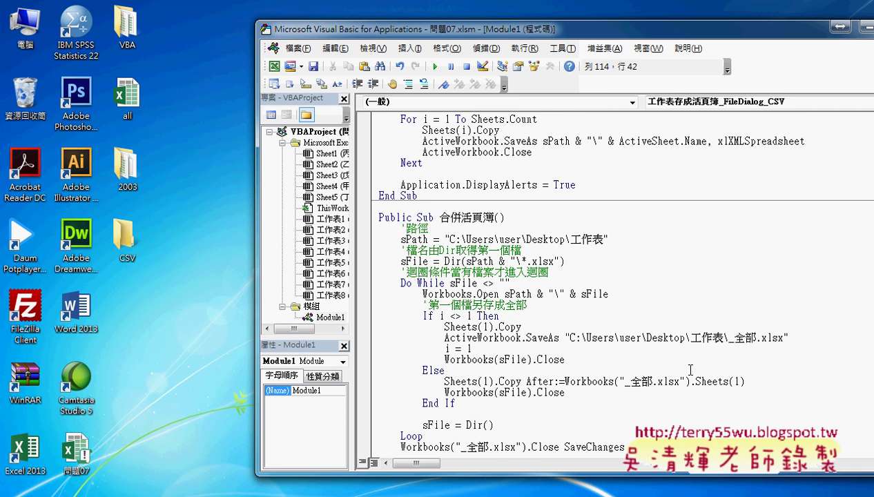
pyautogui.scroll(-15, 614, 312)
pyautogui.scroll(-6, 613, 312)
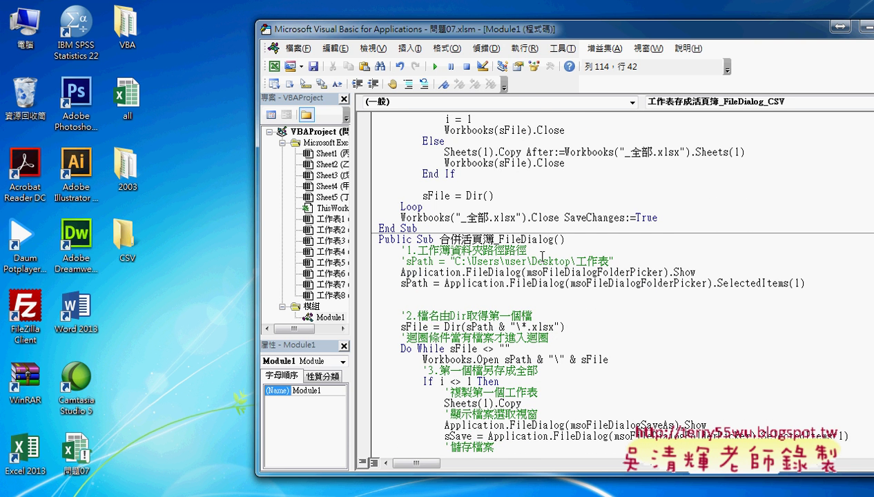
pyautogui.moveTo(493, 239); pyautogui.dragTo(556, 240)
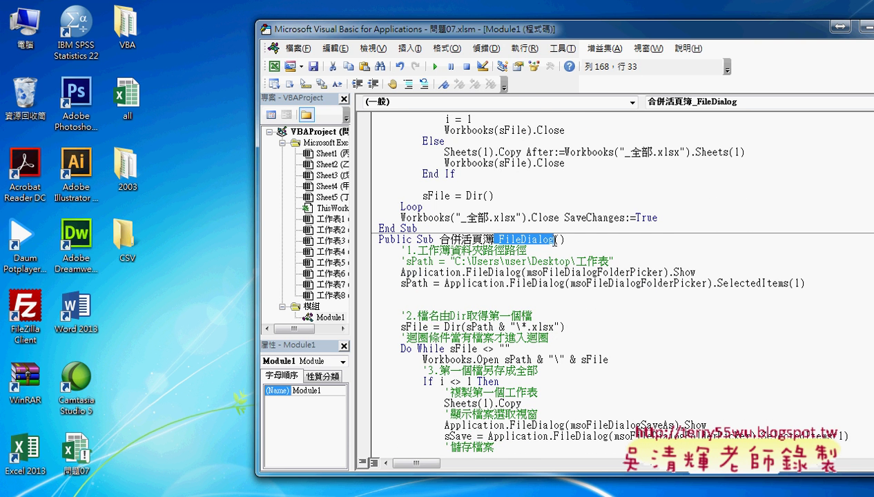
pyautogui.scroll(-3, 553, 242)
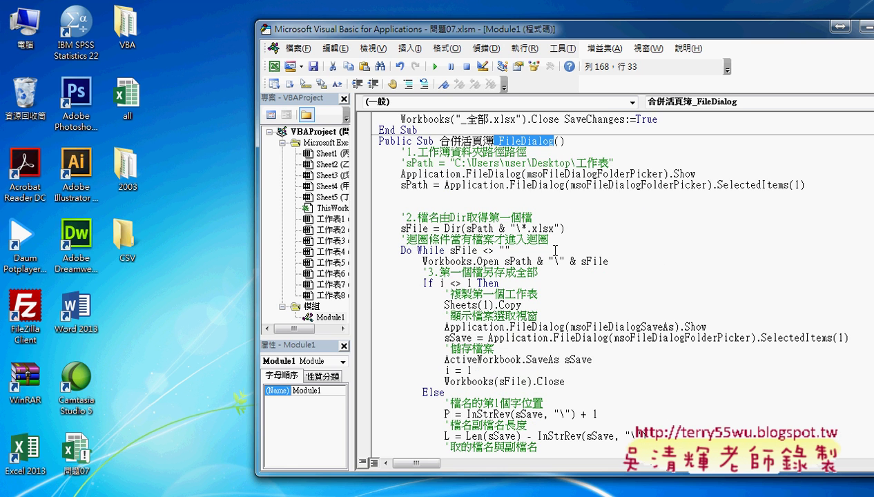
pyautogui.doubleClick(540, 30)
pyautogui.scroll(-2, 543, 216)
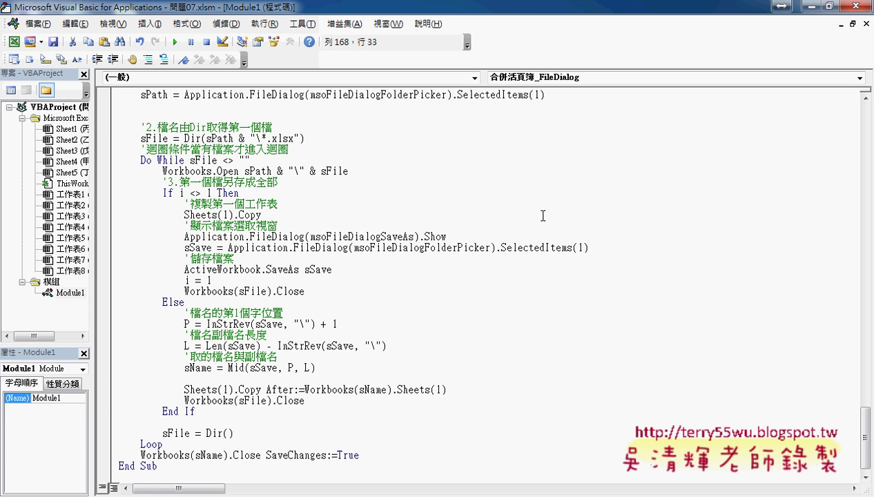